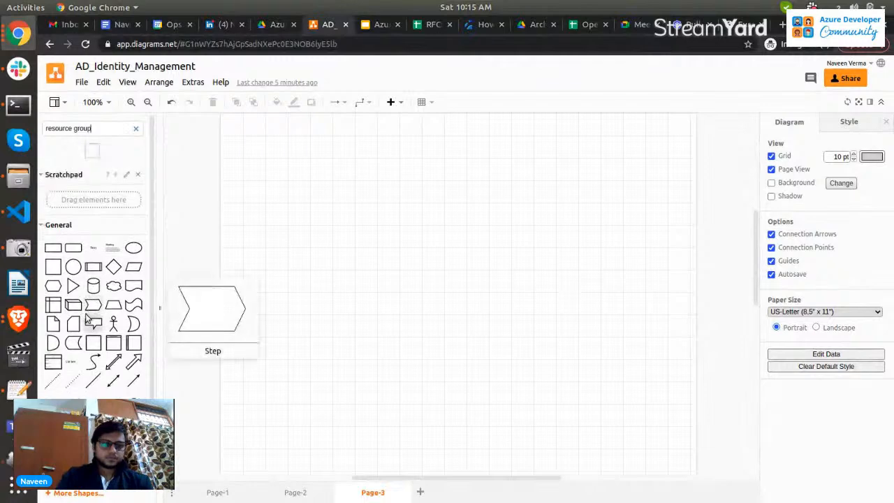
# Insert a Resource Group container shape onto the canvas and enlarge it to a large square.
pyautogui.click(98, 158)
pyautogui.moveTo(477, 315); pyautogui.dragTo(569, 259)
pyautogui.moveTo(601, 292); pyautogui.dragTo(668, 313)
pyautogui.doubleClick(585, 190)
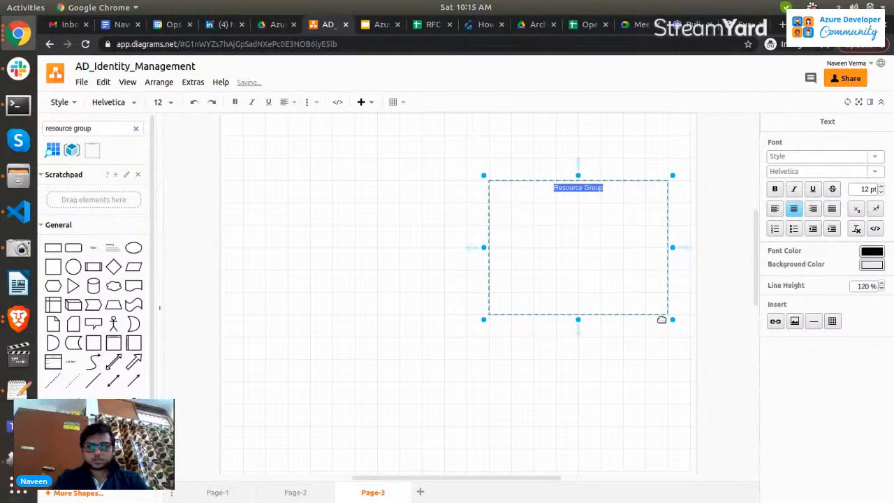
pyautogui.moveTo(485, 318); pyautogui.dragTo(427, 404)
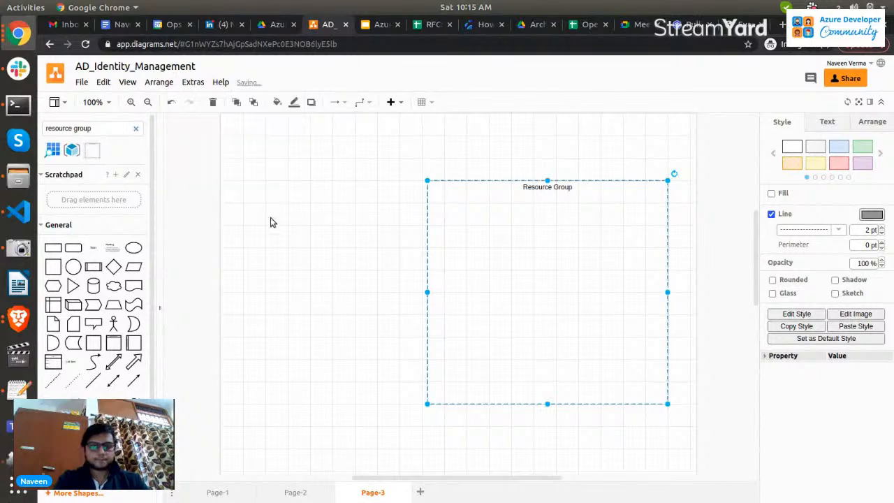
# Place a second group container inside the Resource Group, size it to fit, and label it AKS Cluster.
pyautogui.moveTo(98, 152); pyautogui.dragTo(516, 244)
pyautogui.moveTo(551, 309); pyautogui.dragTo(641, 381)
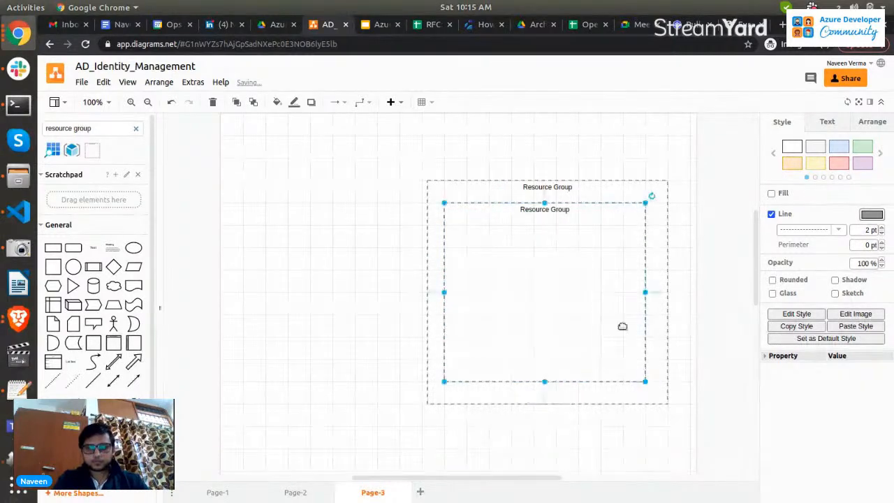
pyautogui.doubleClick(563, 211)
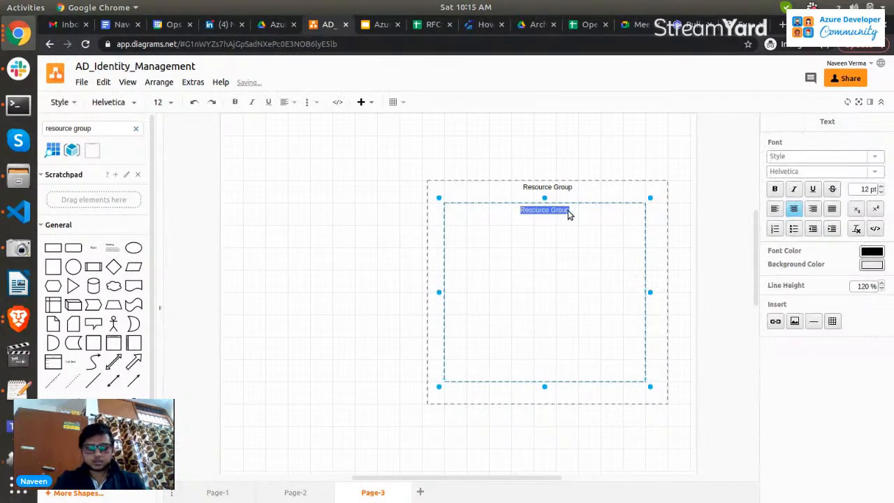
pyautogui.write('AKS Cluster')
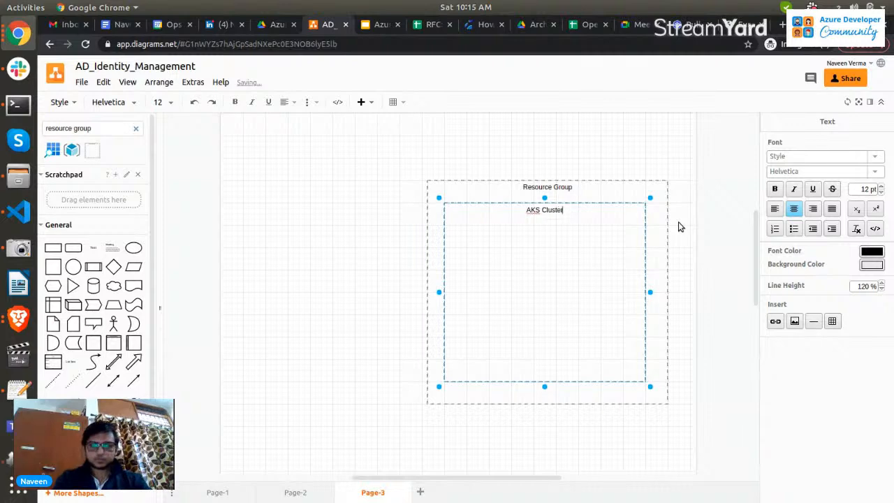
# Add a rectangle to the left of the containers labelled Azure Cloud shell and enlarge it.
pyautogui.click(363, 297)
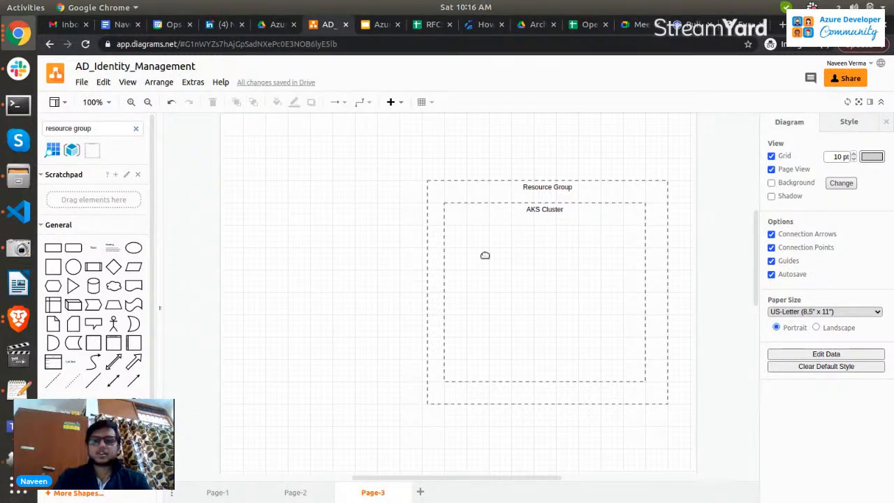
pyautogui.click(62, 248)
pyautogui.moveTo(448, 296); pyautogui.dragTo(273, 206)
pyautogui.doubleClick(287, 200)
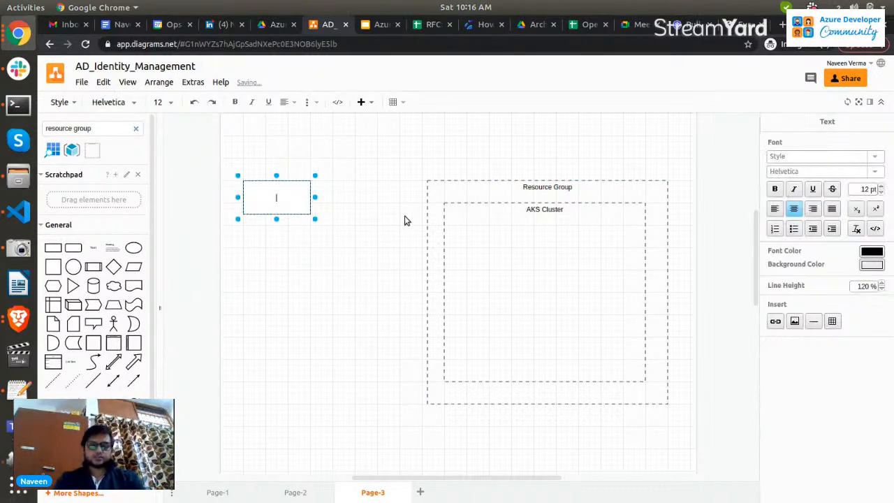
pyautogui.write('Azure Cloud shell')
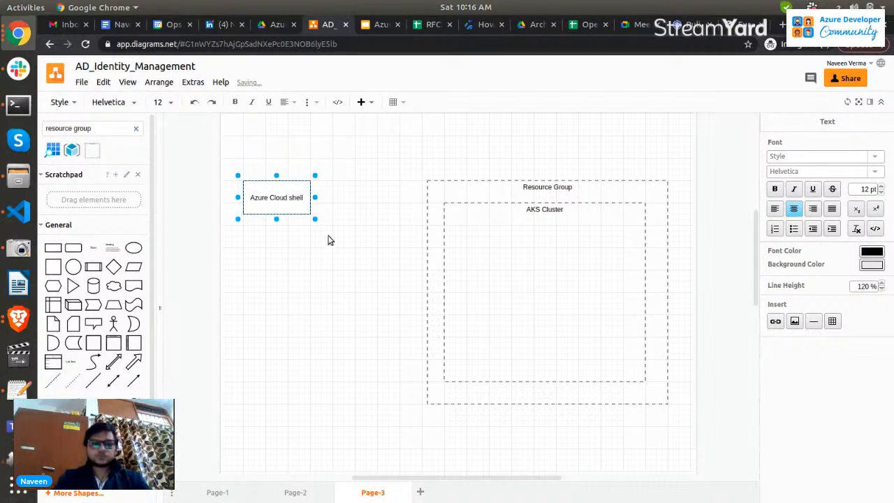
pyautogui.moveTo(315, 218); pyautogui.dragTo(366, 236)
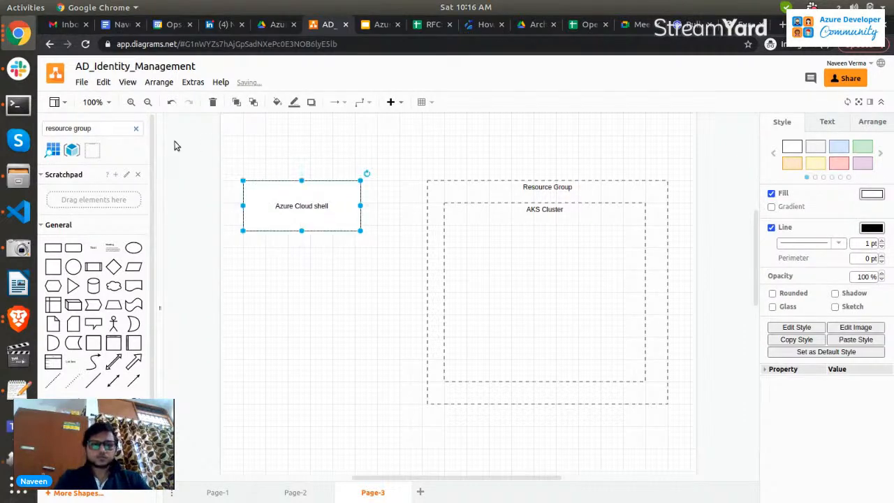
# Append ": Kubectl installed" to the Azure Cloud shell rectangle's label.
pyautogui.click(106, 105)
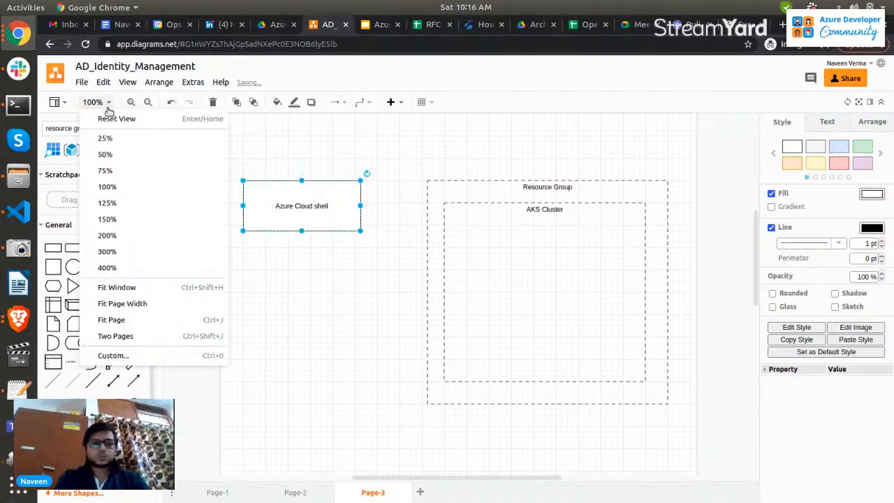
pyautogui.click(107, 219)
pyautogui.click(108, 105)
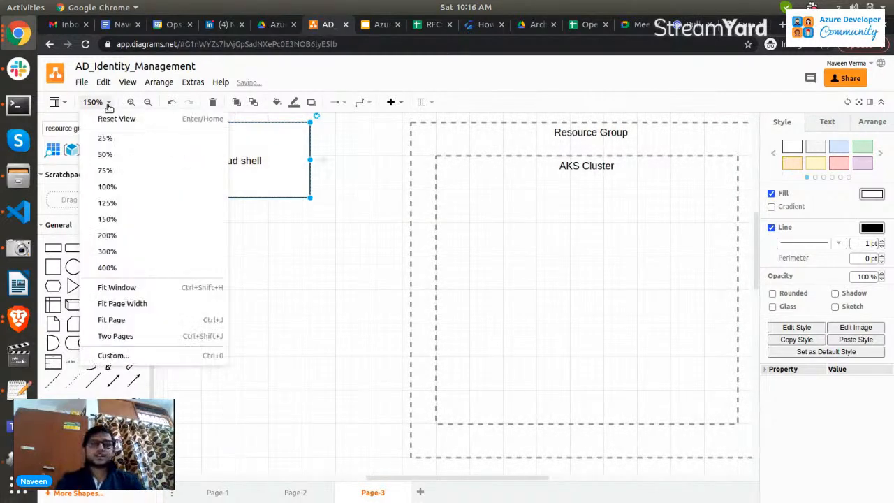
pyautogui.click(122, 202)
pyautogui.doubleClick(307, 183)
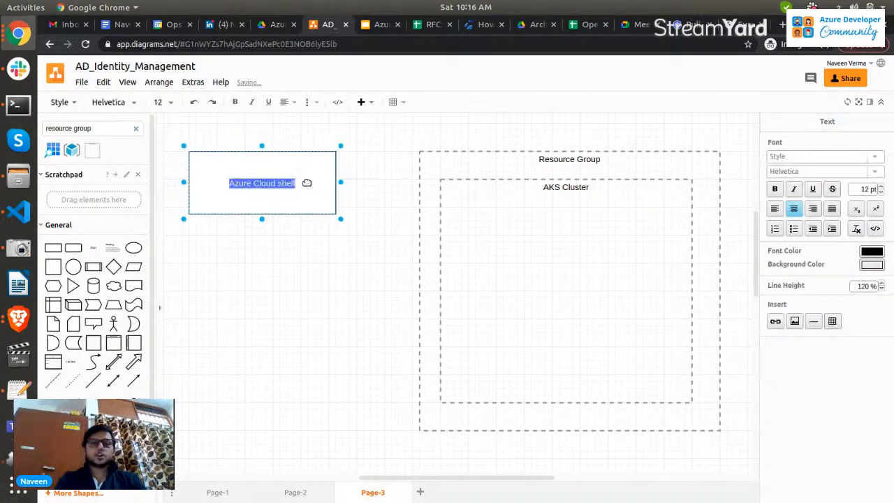
pyautogui.press('Right')
pyautogui.write(': K')
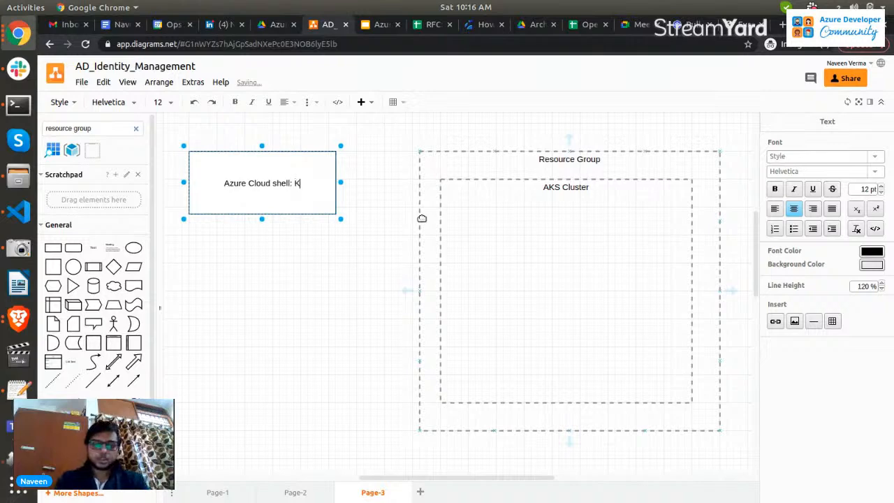
pyautogui.write('ubectl installed')
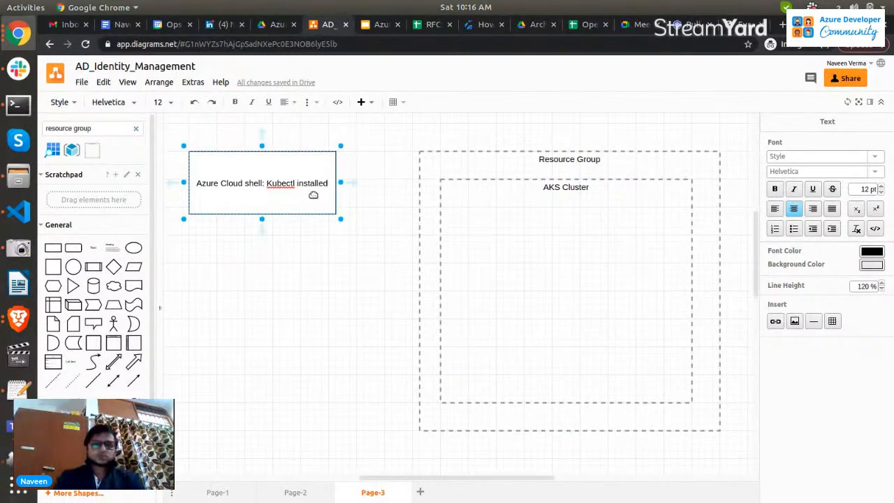
# Draw an arrow from the Azure Cloud shell rectangle to the AKS Cluster container.
pyautogui.click(262, 192)
pyautogui.moveTo(134, 383); pyautogui.dragTo(441, 179)
pyautogui.click(509, 214)
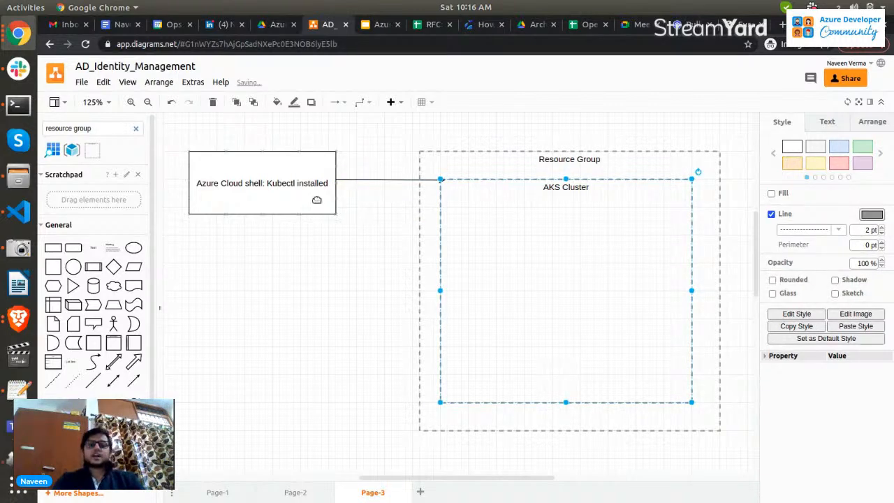
# Add a new line "Directly interact with the cluster: " to the Azure Cloud shell label.
pyautogui.doubleClick(316, 200)
pyautogui.press('Right')
pyautogui.press('Return')
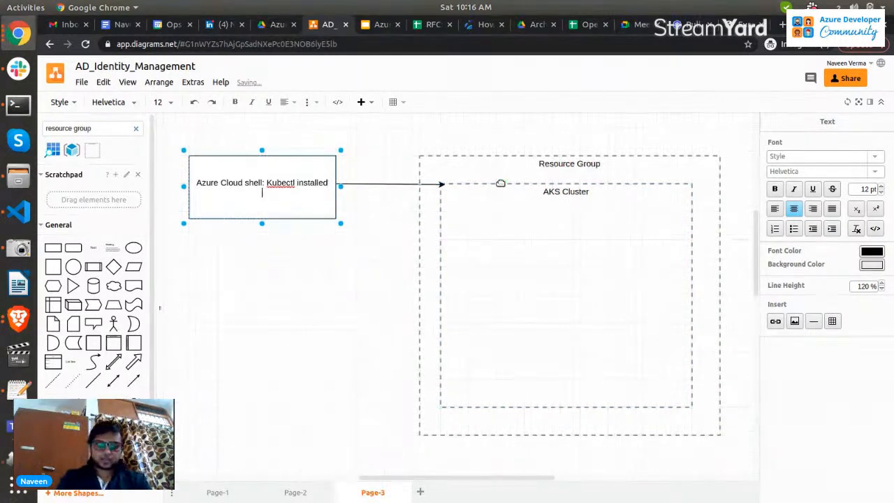
pyautogui.write('Directly int')
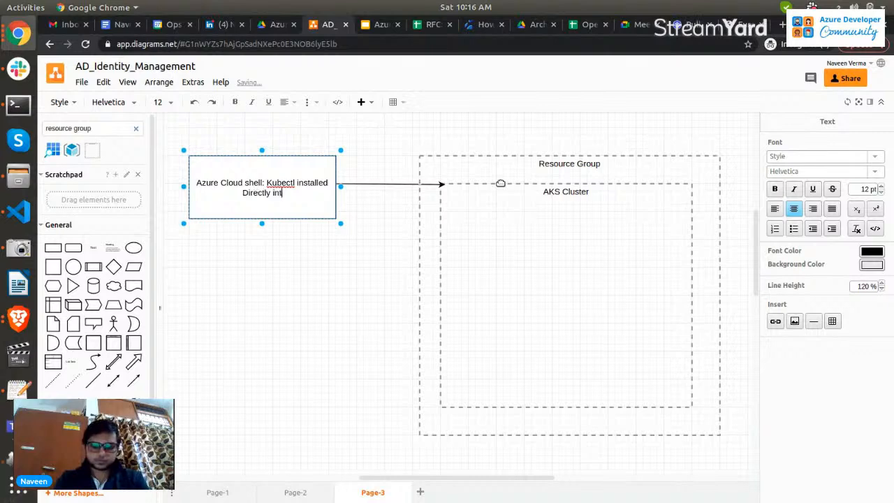
pyautogui.write('ergct with the cluster')
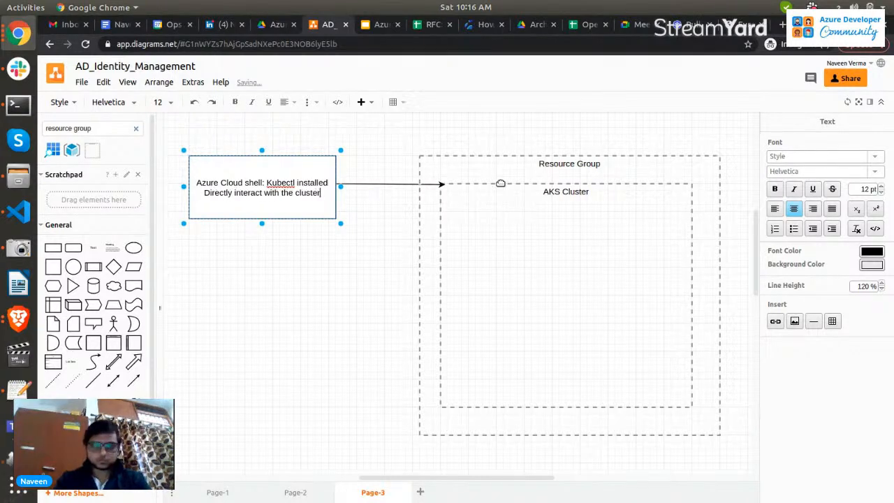
pyautogui.write(': ')
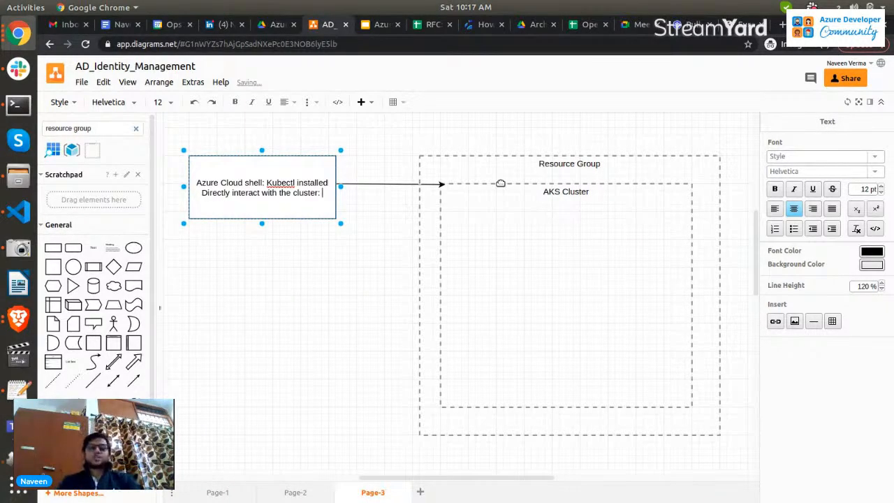
pyautogui.write('az aks')
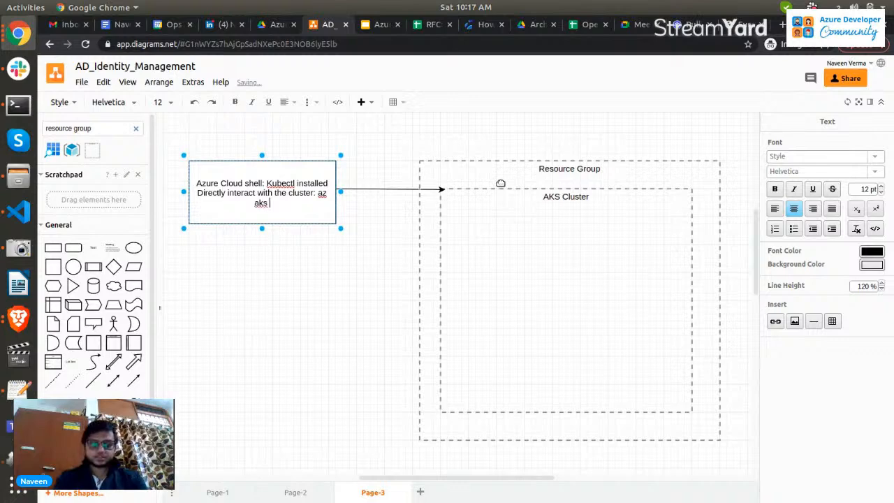
pyautogui.write(' get-Crede')
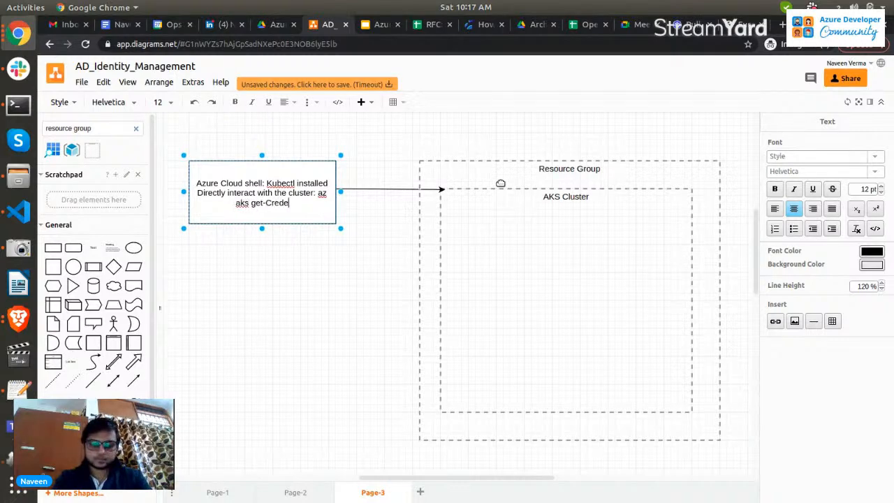
pyautogui.write('ntials <>')
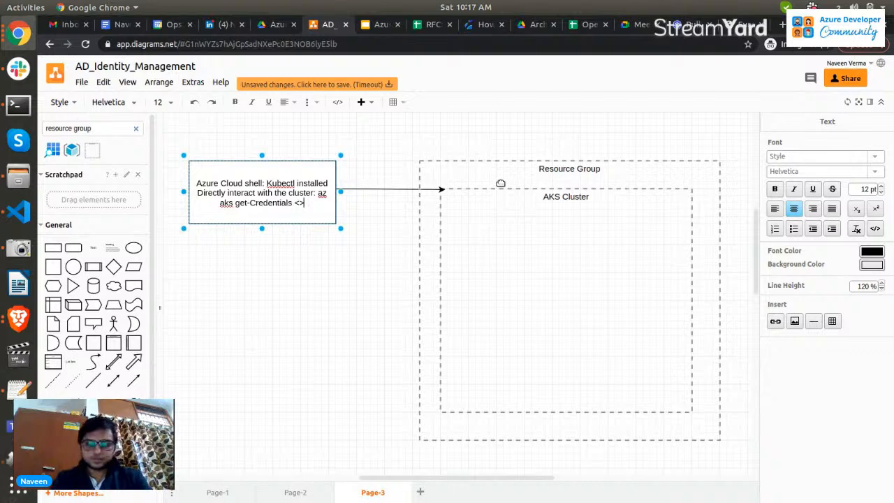
# Append the command "az aks get-Credentials --rgname --name akscluster" to the Azure Cloud shell label.
pyautogui.press('BackSpace')
pyautogui.press('BackSpace')
pyautogui.write('--')
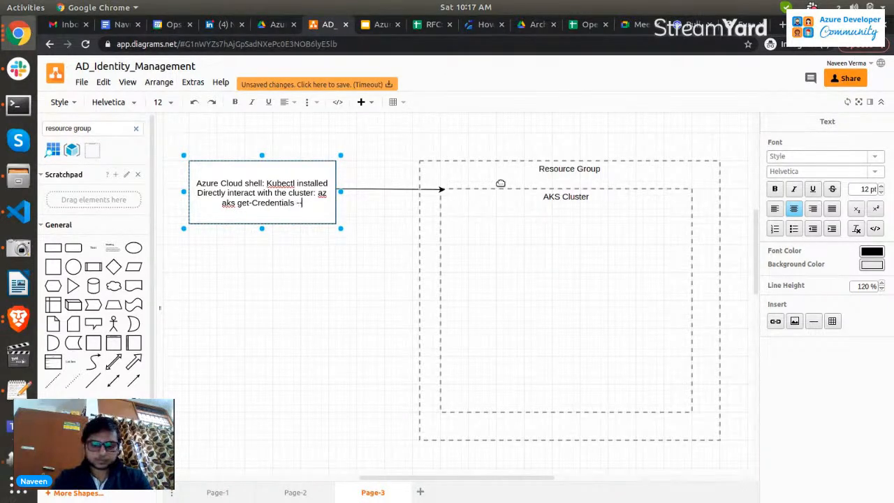
pyautogui.write('rgna')
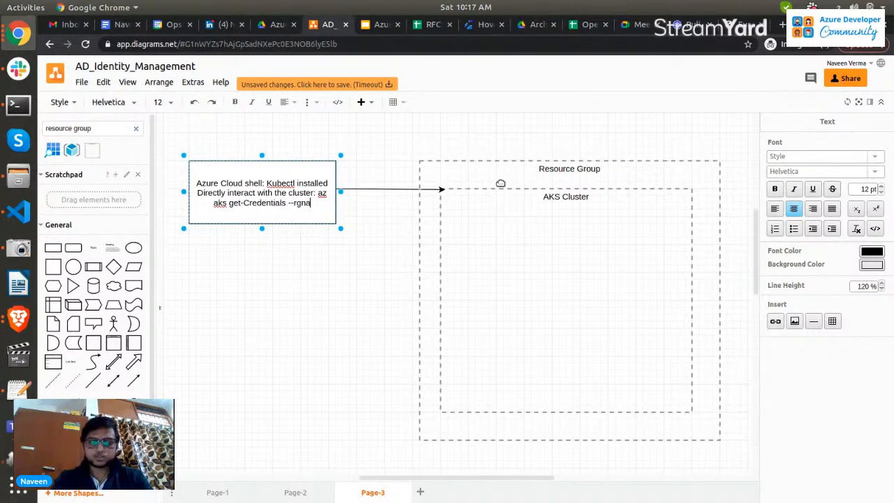
pyautogui.write('me --name aks')
pyautogui.write('cluster')
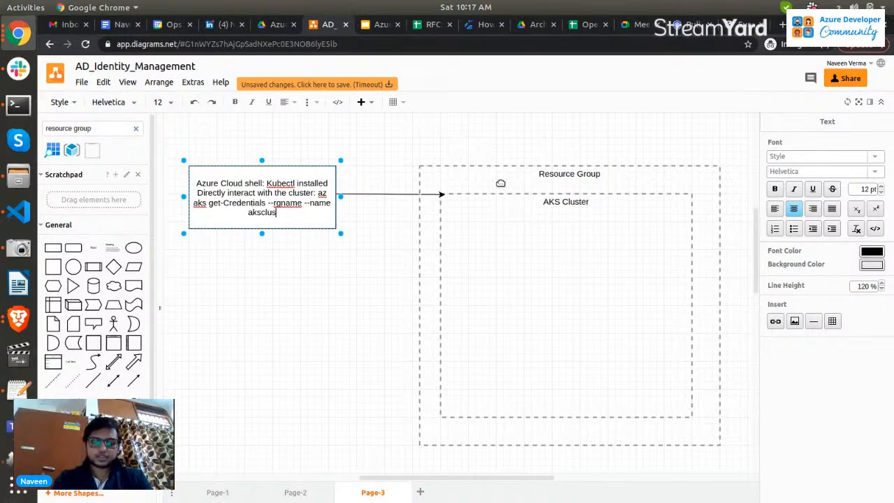
pyautogui.click(351, 299)
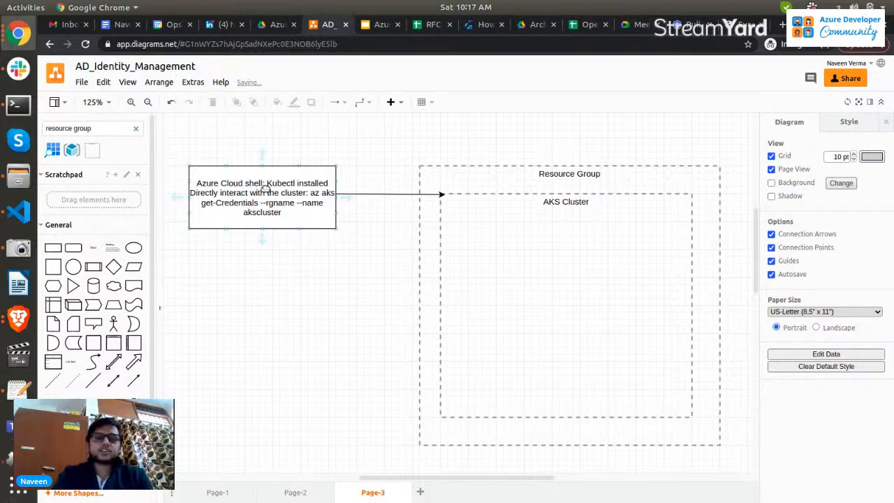
# Add a rectangle below the shell box labelled "User machine: Azure CLI and Kubectl".
pyautogui.click(53, 248)
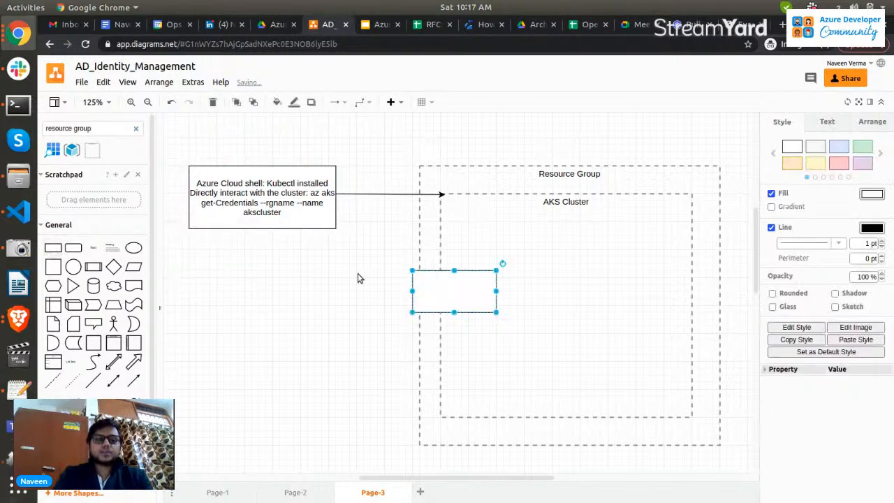
pyautogui.moveTo(465, 293); pyautogui.dragTo(352, 394)
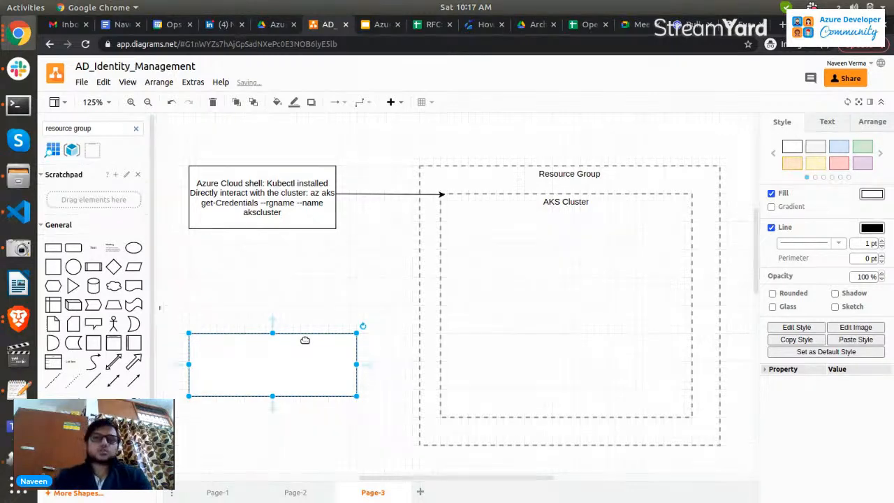
pyautogui.doubleClick(254, 364)
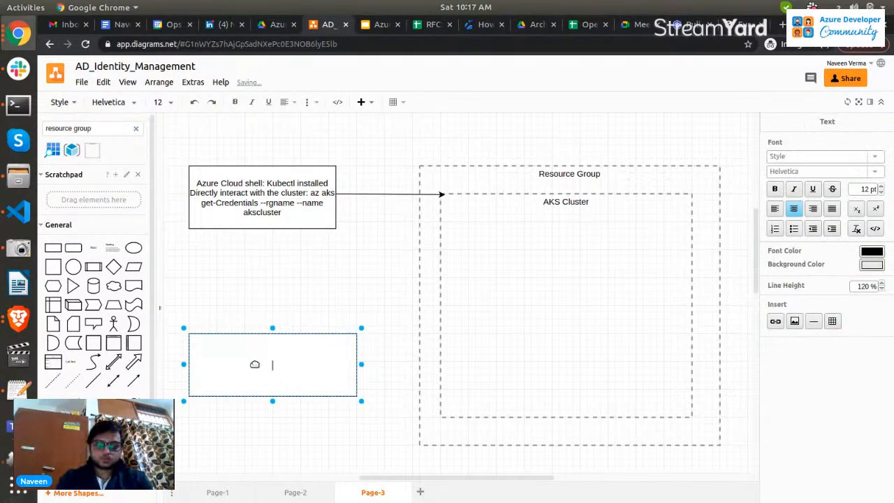
pyautogui.write('User machine: ')
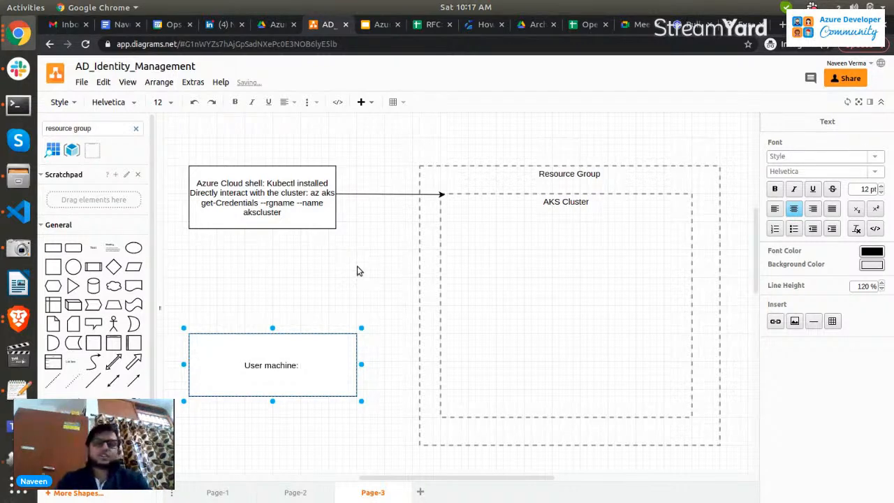
pyautogui.write('Azure CLI and Ku')
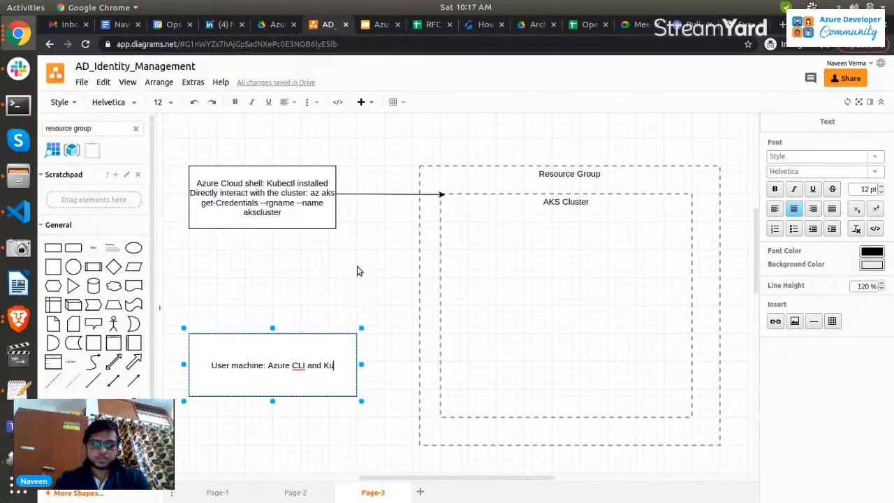
pyautogui.write('bectl')
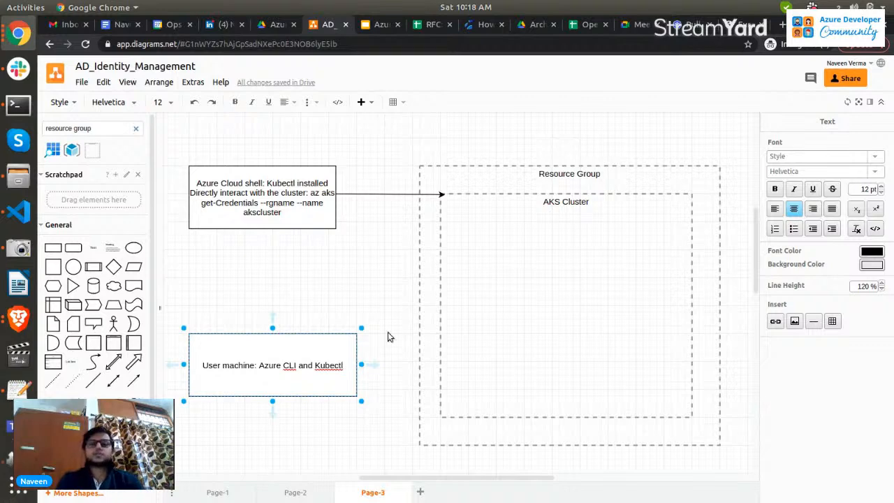
pyautogui.click(318, 380)
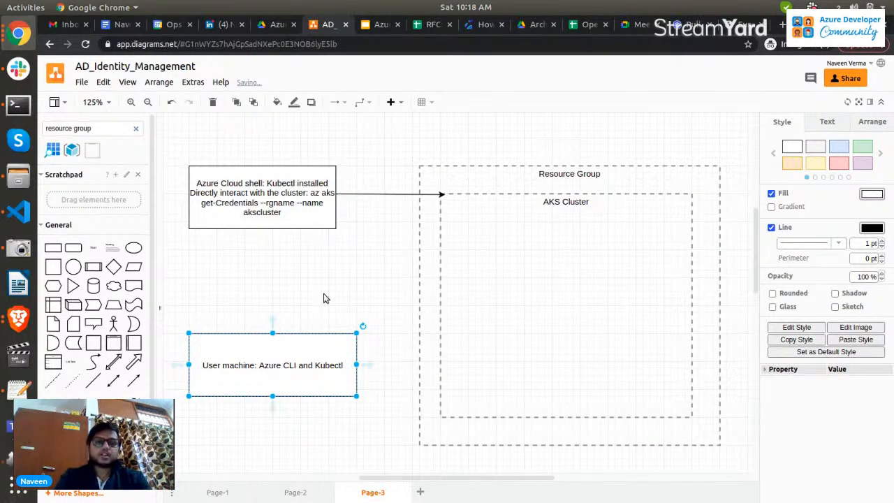
pyautogui.click(275, 205)
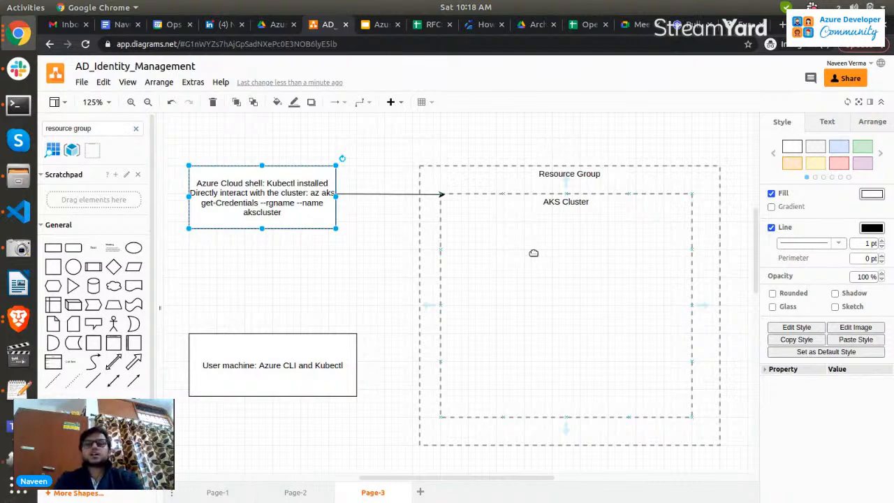
pyautogui.click(318, 370)
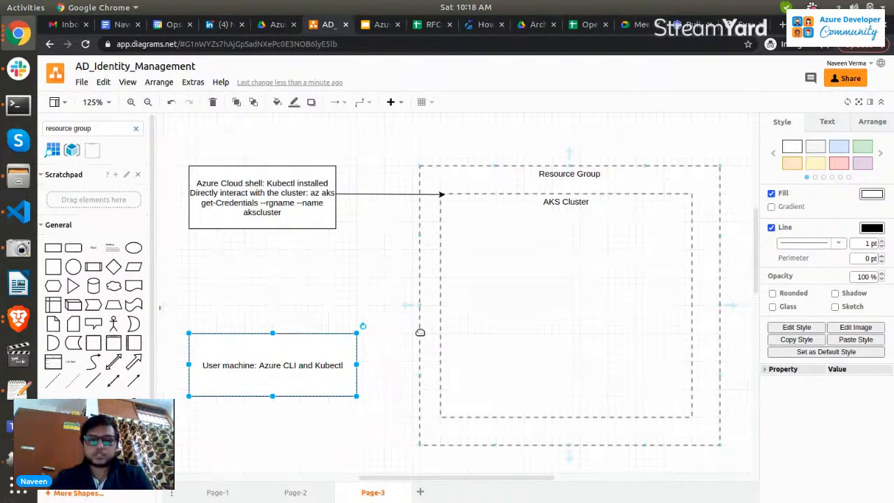
# Add a new line "az login" to the User machine label.
pyautogui.doubleClick(344, 368)
pyautogui.press('End')
pyautogui.press('Return')
pyautogui.write('az login ')
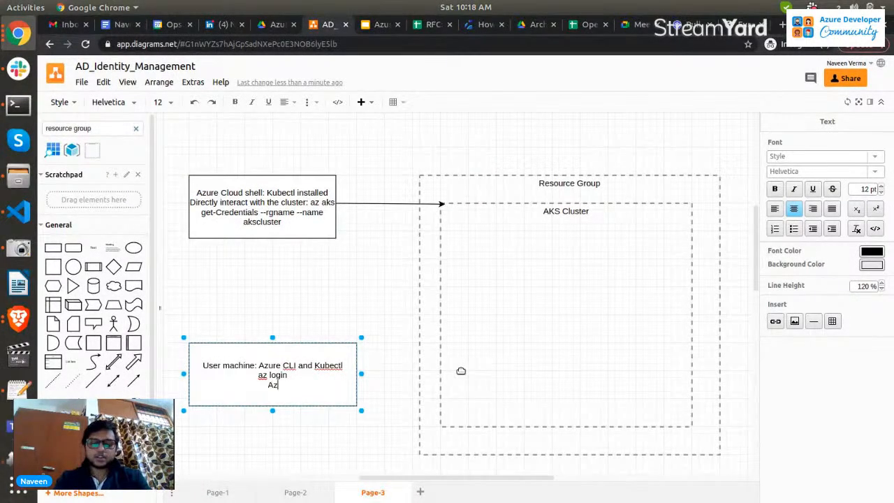
pyautogui.write('Az aks')
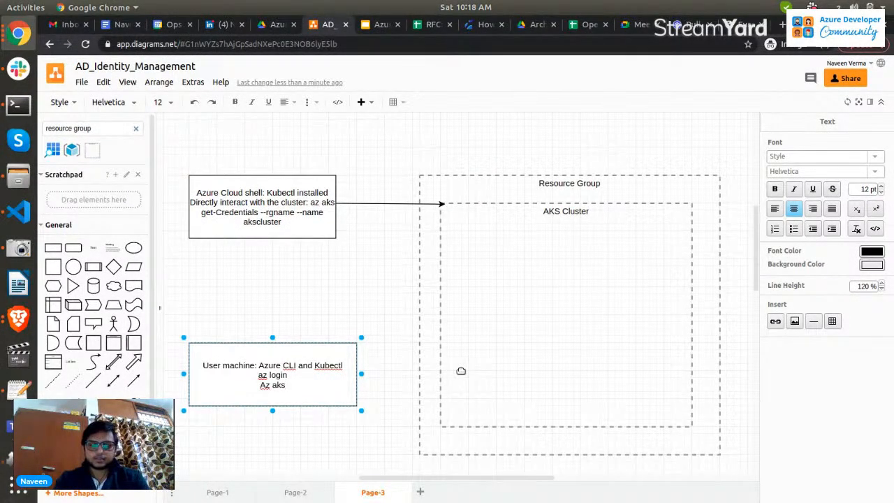
pyautogui.write(' get-Cre')
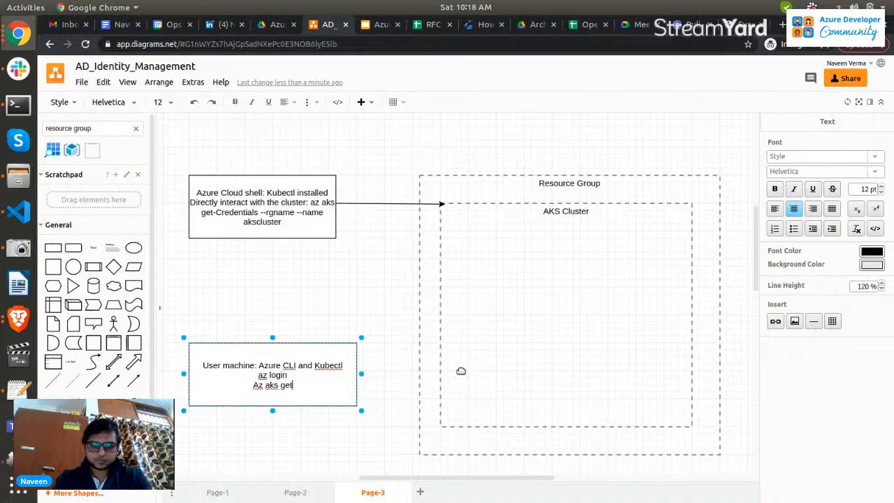
# Add the line "Az aks get-Credentials --rgname --name" beneath "az login" in the User machine label.
pyautogui.write('tia')
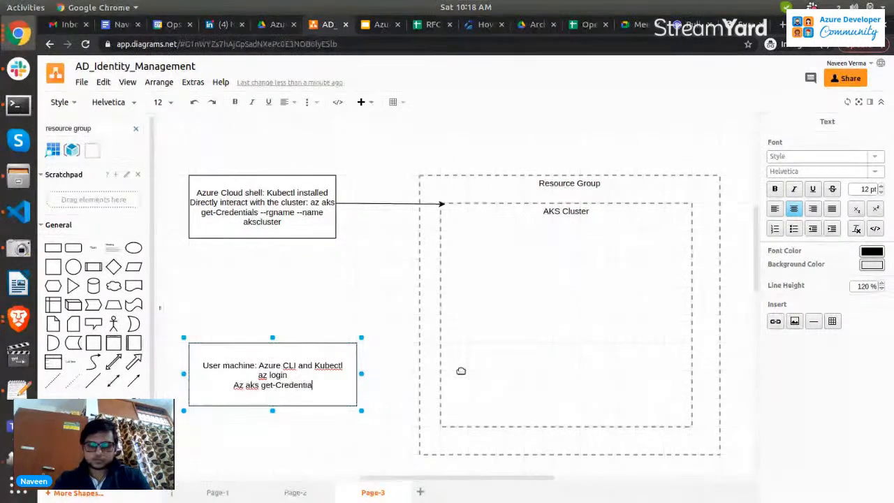
pyautogui.write('ls --rgn')
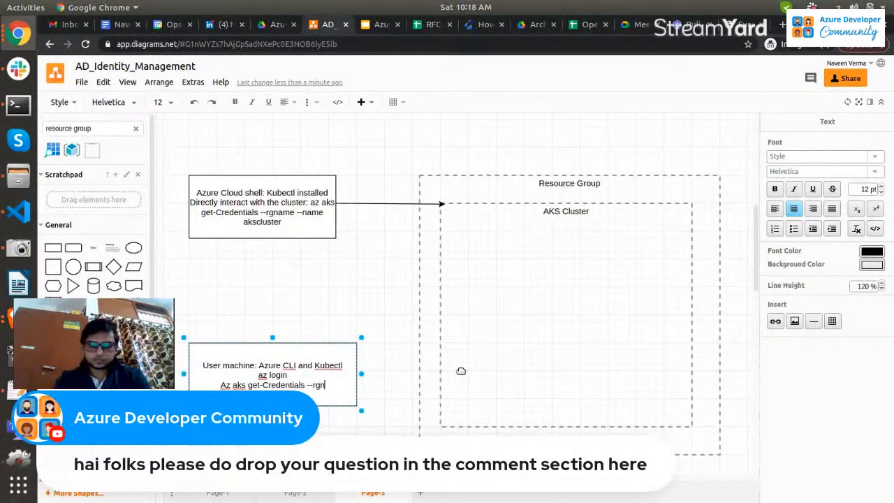
pyautogui.write('ame --name')
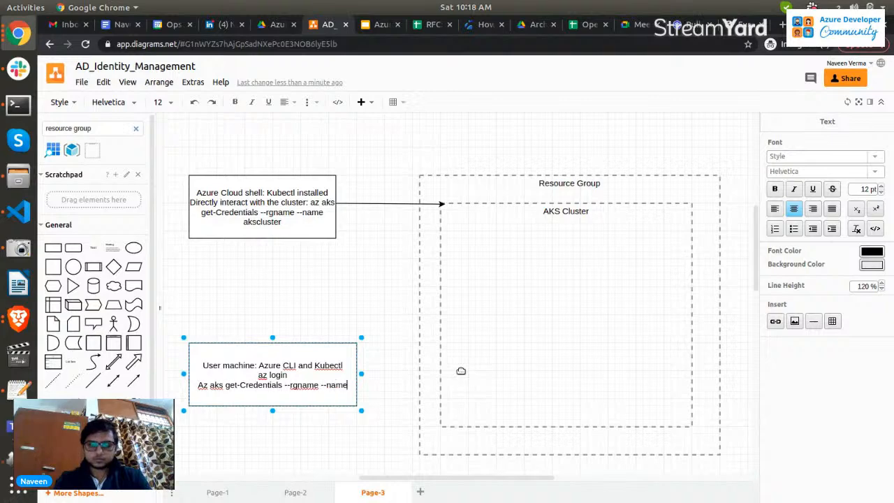
pyautogui.click(379, 419)
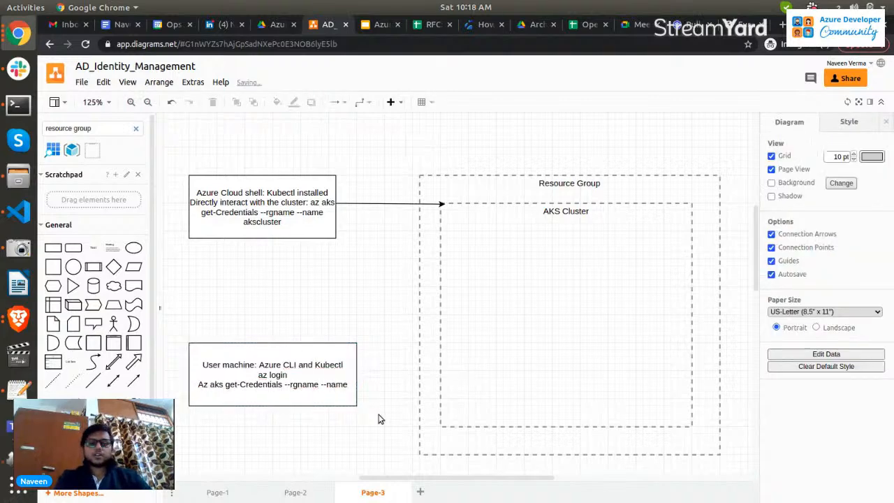
# Insert an arrow connector from the shape library onto the canvas inside the AKS Cluster container.
pyautogui.click(133, 380)
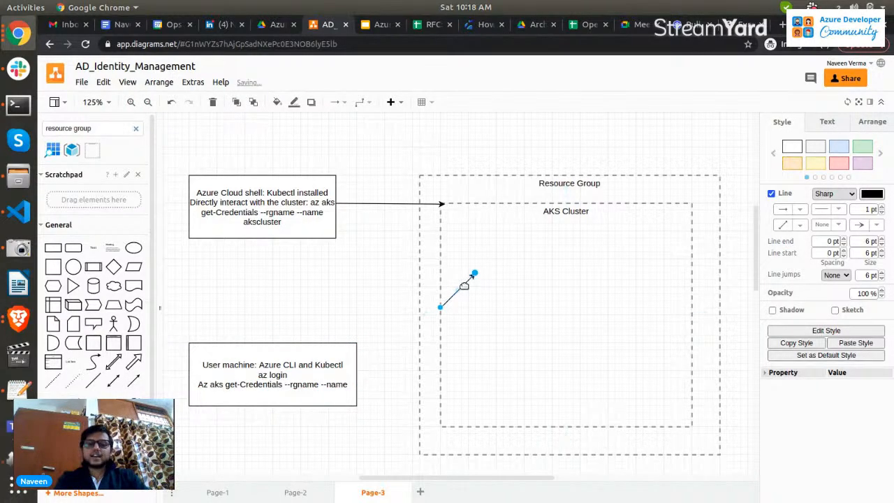
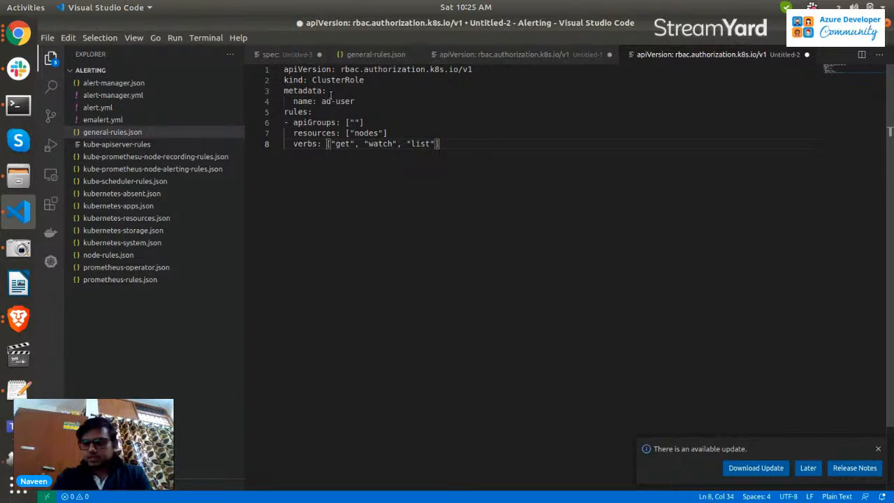
# Examine the ClusterRole manifest's apiVersion, kind, metadata name and rules fields.
pyautogui.scroll(3, 331, 94)
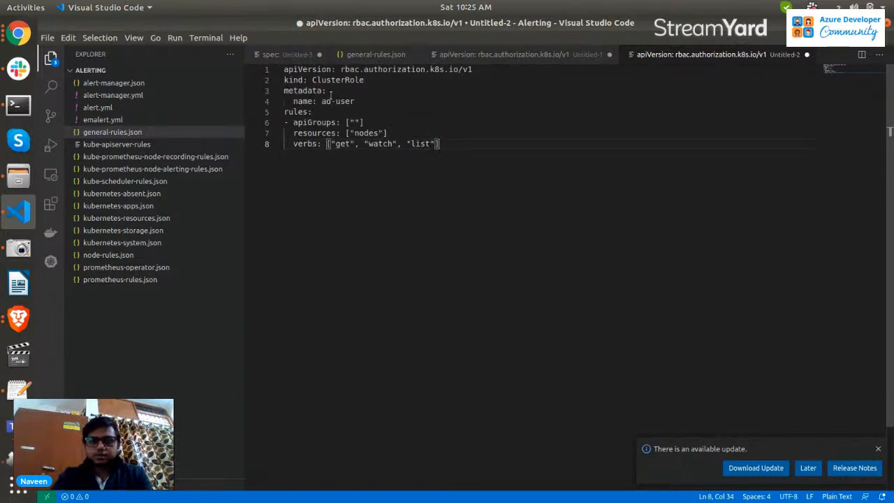
pyautogui.doubleClick(294, 71)
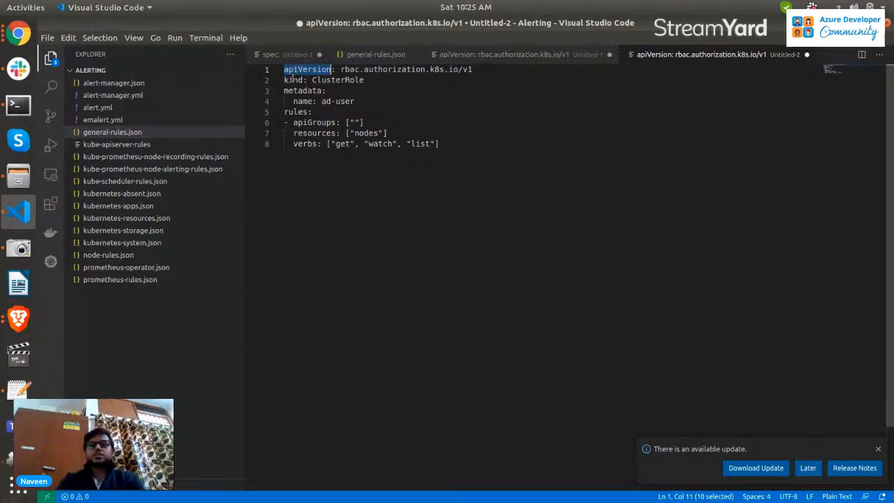
pyautogui.doubleClick(338, 80)
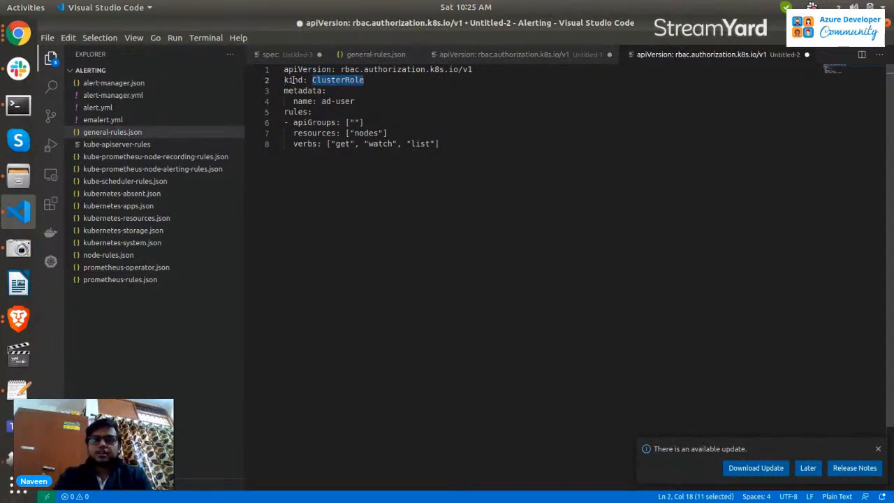
pyautogui.moveTo(302, 101); pyautogui.dragTo(355, 102)
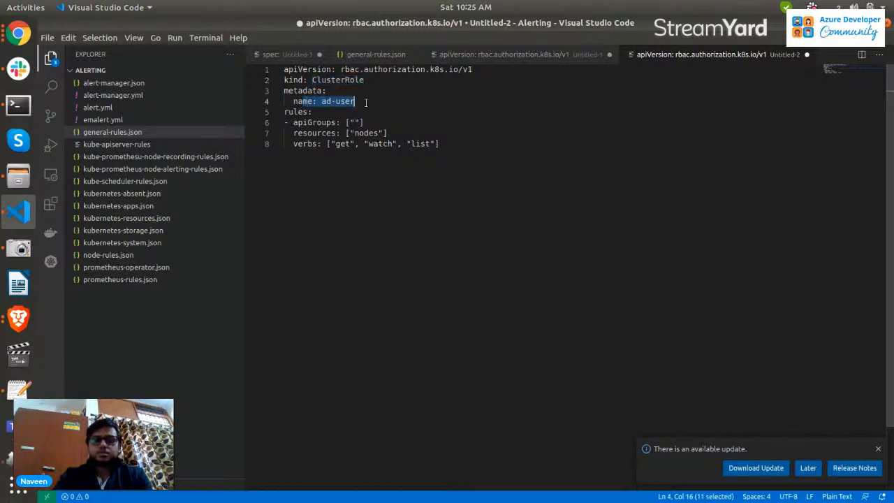
pyautogui.doubleClick(292, 115)
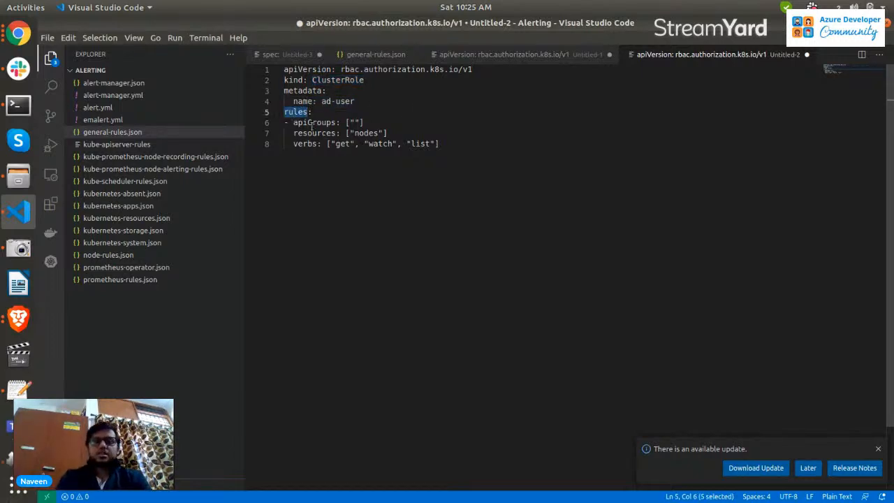
pyautogui.doubleClick(312, 123)
pyautogui.click(354, 122)
pyautogui.doubleClick(354, 123)
pyautogui.click(307, 133)
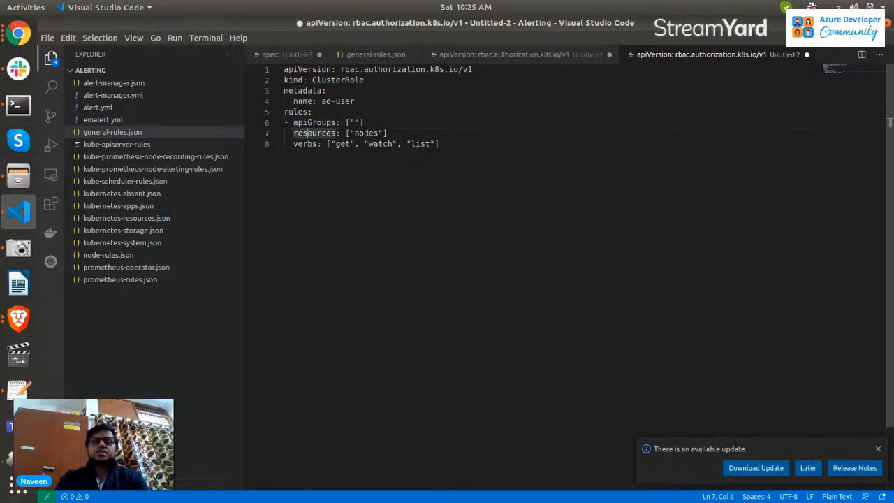
pyautogui.doubleClick(310, 132)
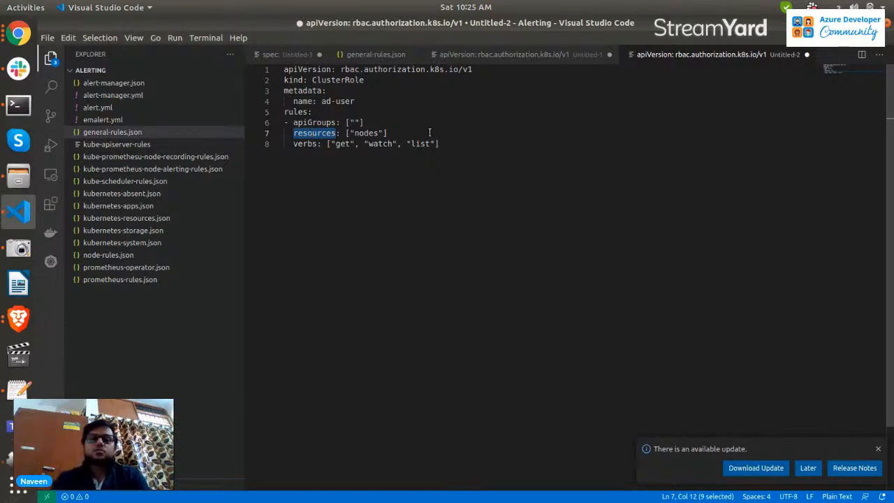
pyautogui.click(306, 145)
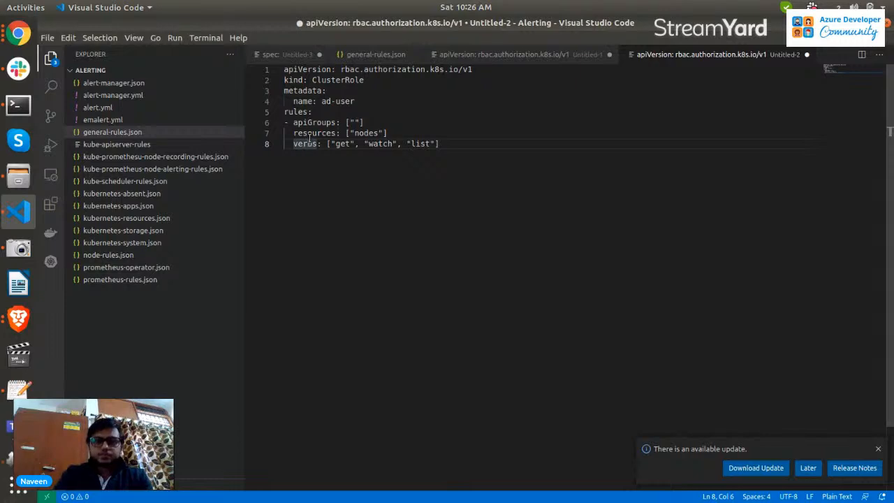
# Examine the ClusterRole rule's apiGroups, resources and verbs lists.
pyautogui.doubleClick(315, 133)
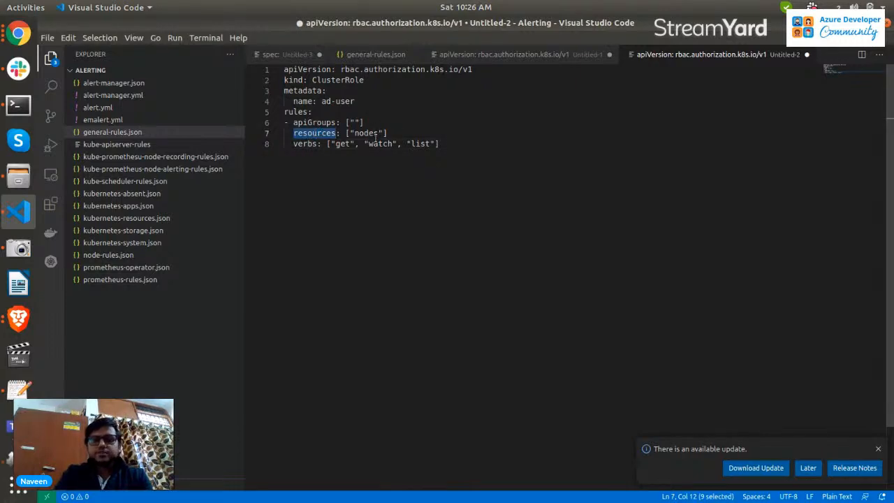
pyautogui.doubleClick(366, 133)
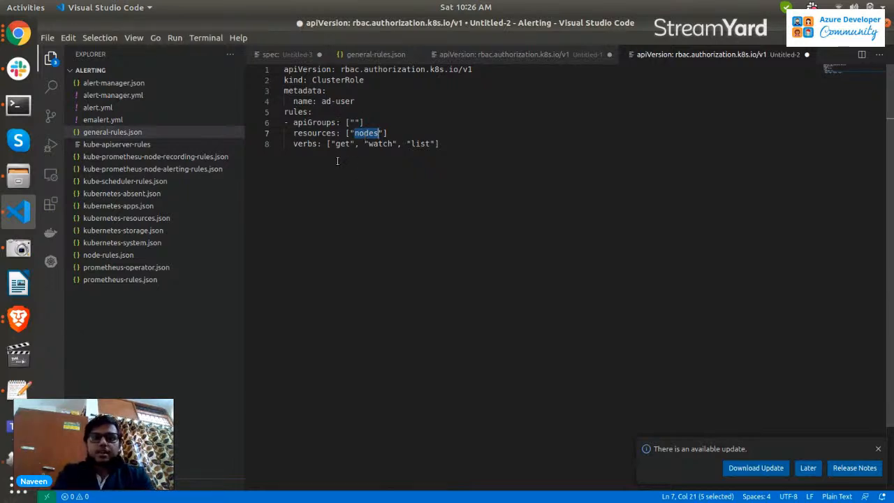
pyautogui.doubleClick(425, 144)
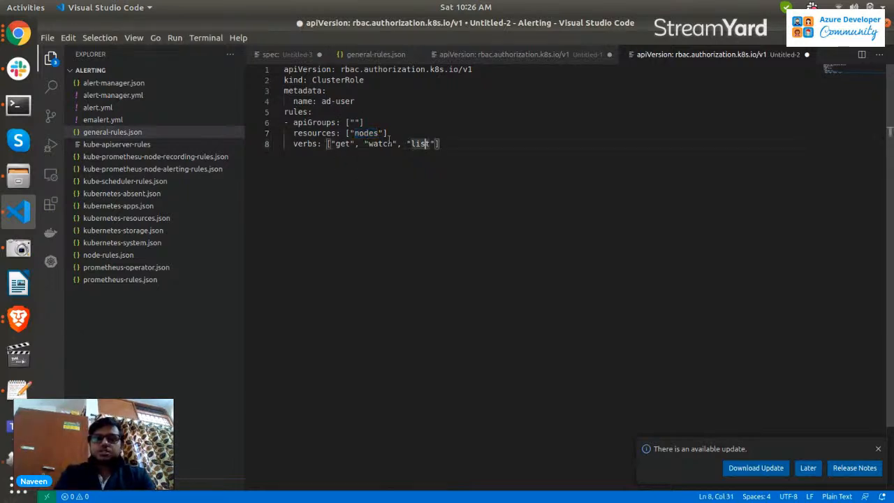
pyautogui.doubleClick(365, 133)
pyautogui.click(419, 130)
pyautogui.moveTo(330, 143); pyautogui.dragTo(436, 143)
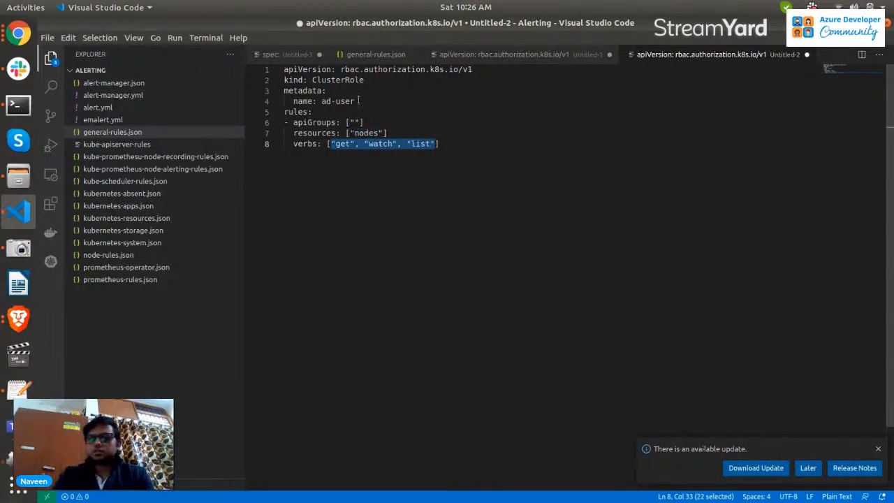
pyautogui.click(428, 122)
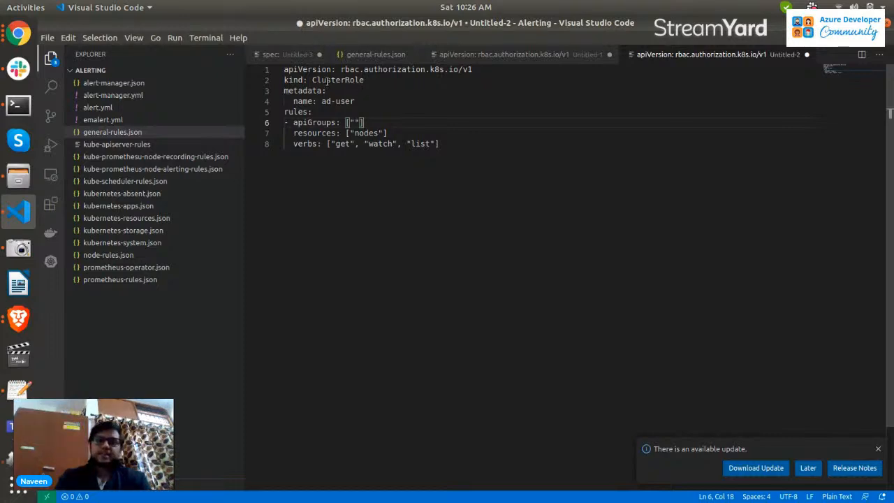
pyautogui.doubleClick(326, 81)
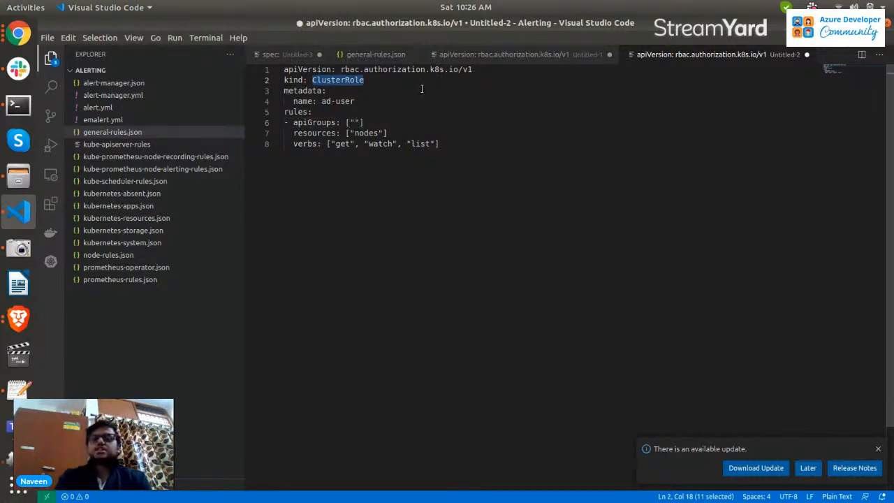
pyautogui.click(317, 132)
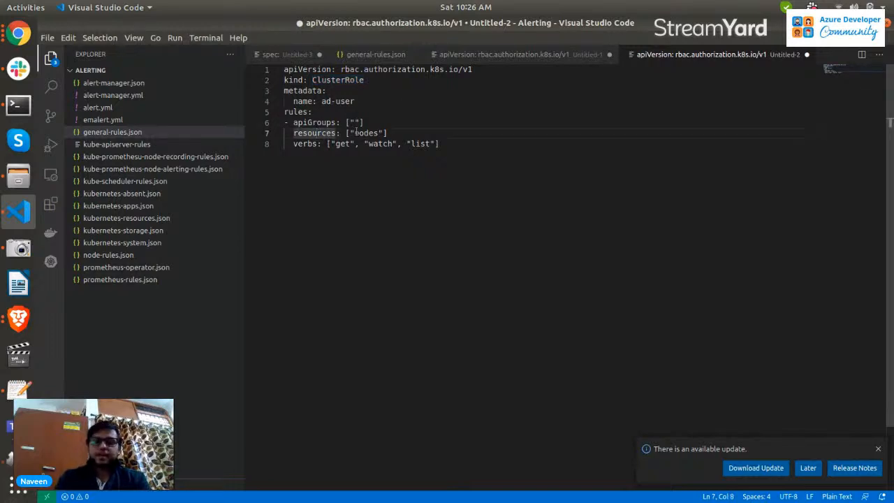
pyautogui.click(388, 133)
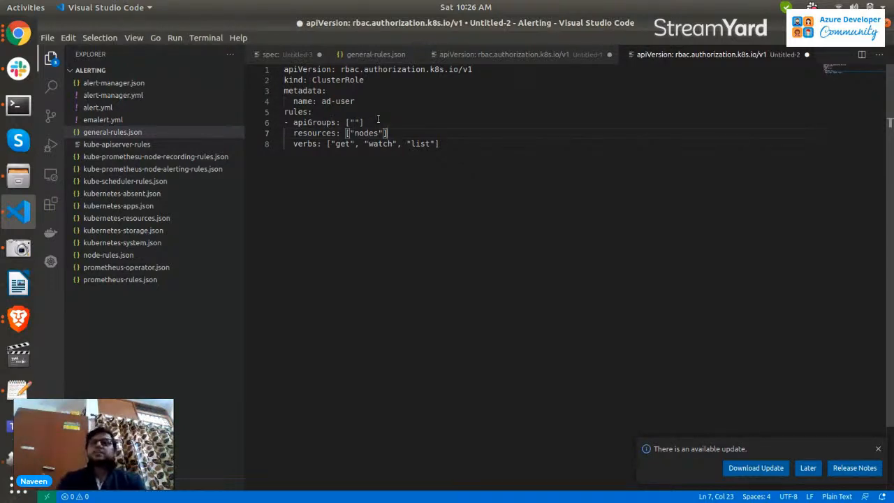
pyautogui.click(377, 122)
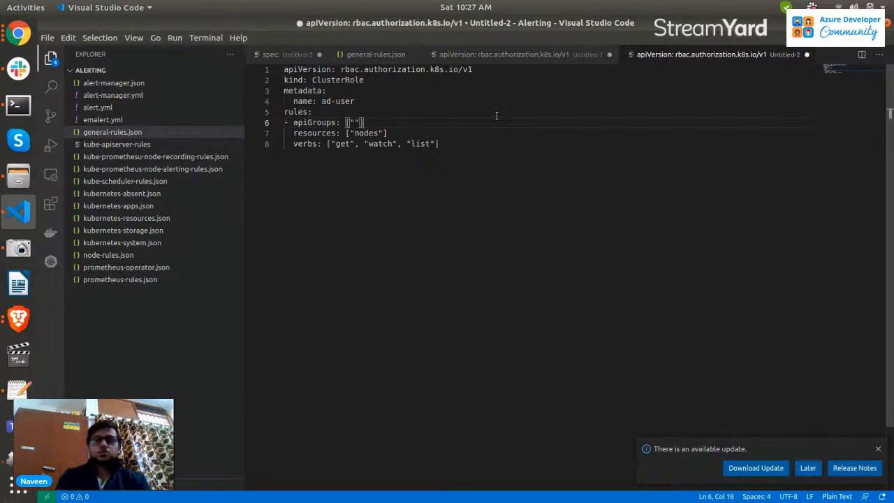
# Compare the ClusterRoleBinding manifest's roleRef and subjects with the ClusterRole manifest in the other untitled tab.
pyautogui.click(512, 56)
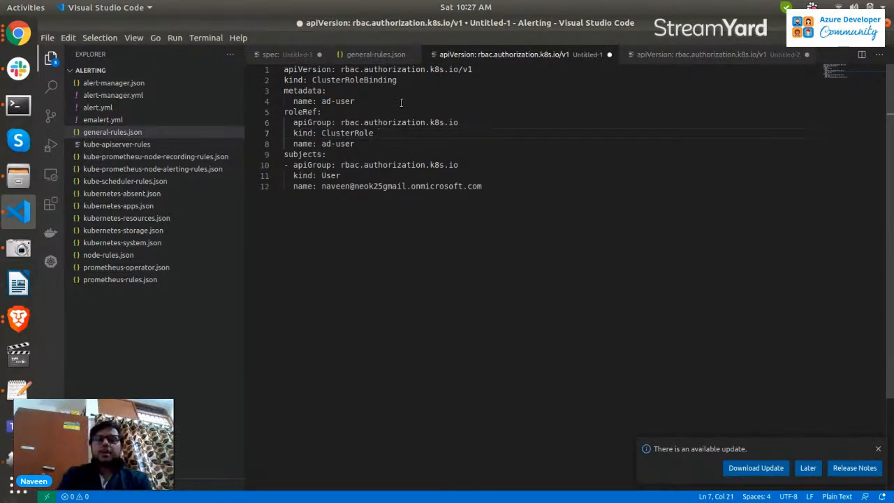
pyautogui.click(654, 55)
pyautogui.click(550, 57)
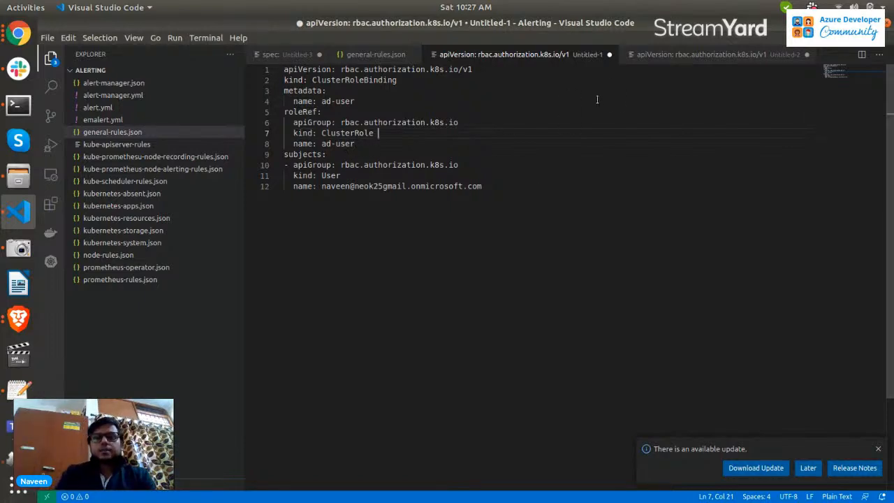
pyautogui.click(338, 175)
pyautogui.doubleClick(338, 175)
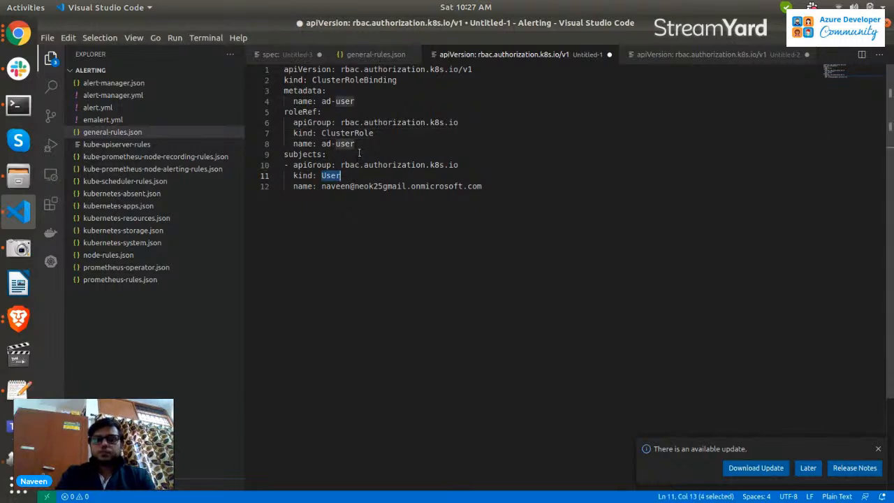
pyautogui.click(367, 122)
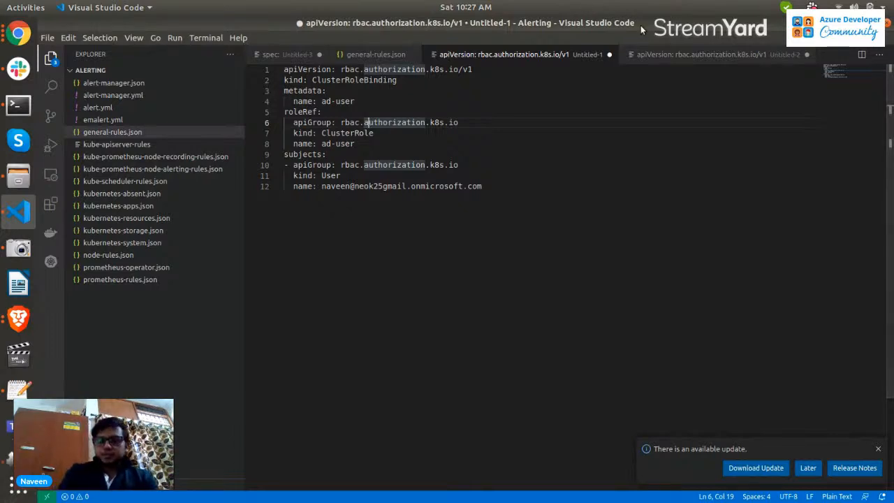
pyautogui.hotkey('ctrl', 'Tab')
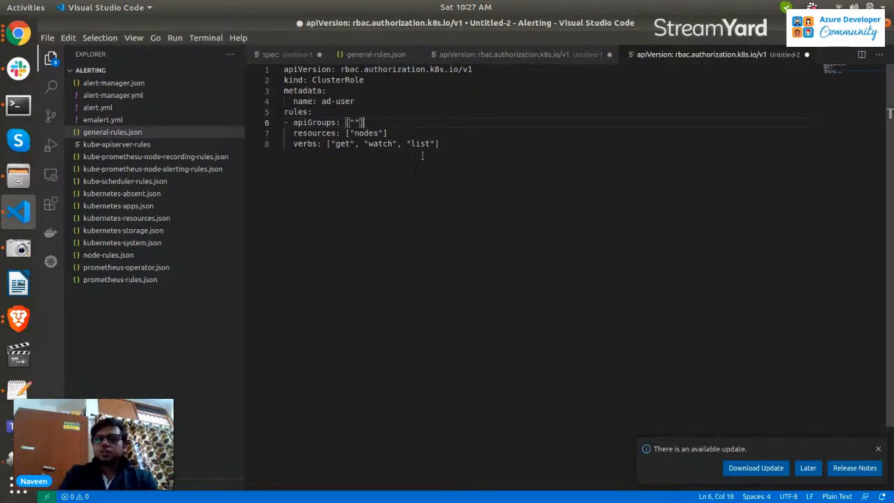
pyautogui.click(519, 59)
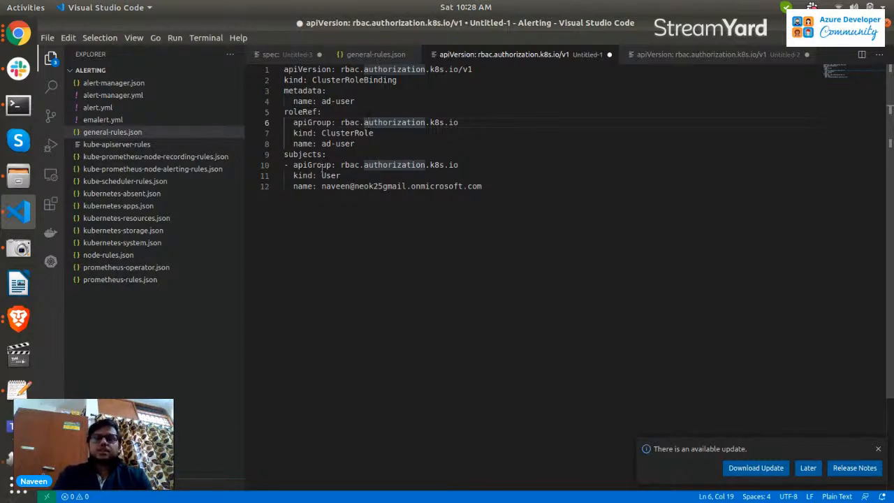
pyautogui.click(654, 58)
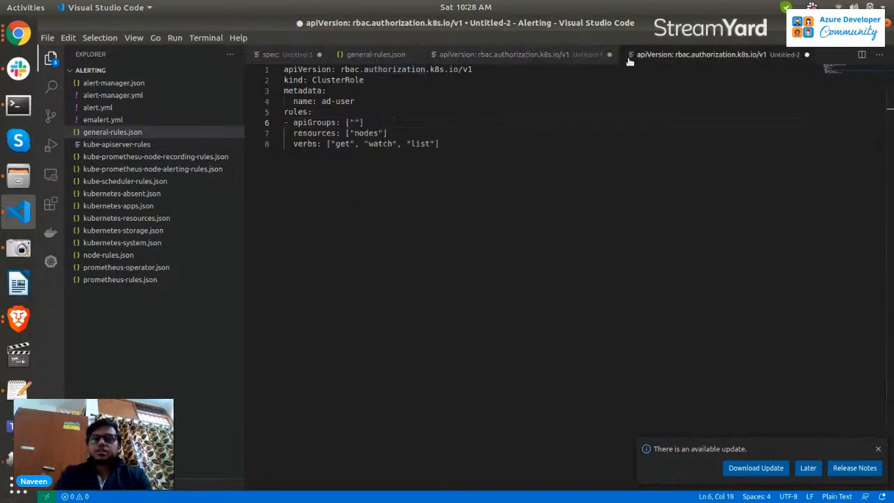
pyautogui.click(559, 59)
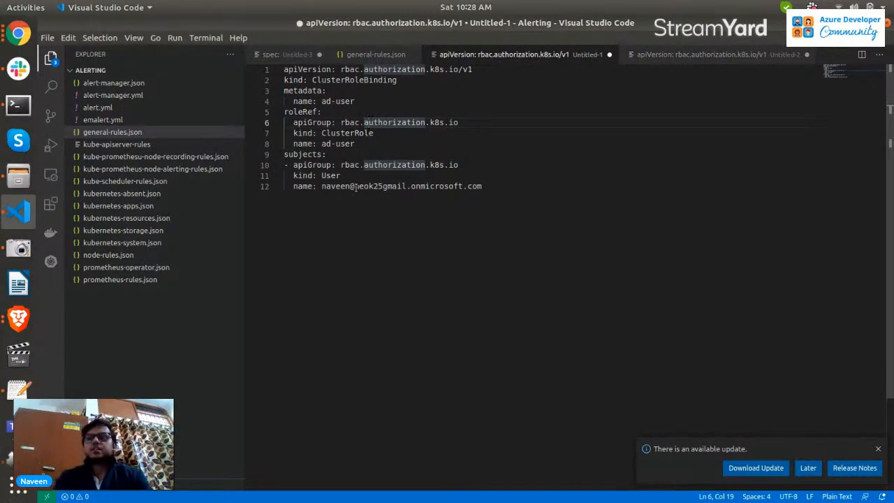
# Switch to the browser and open the Azure AD integration and security with AKS presentation.
pyautogui.click(18, 318)
pyautogui.click(94, 256)
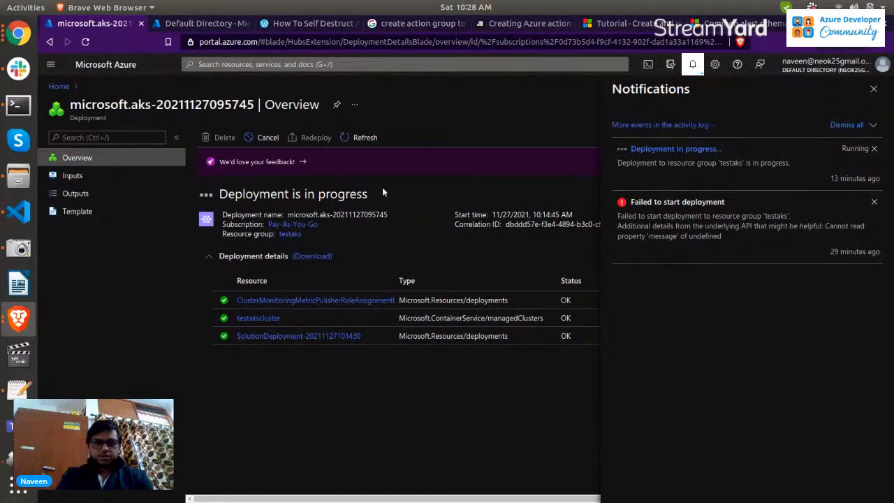
pyautogui.click(23, 37)
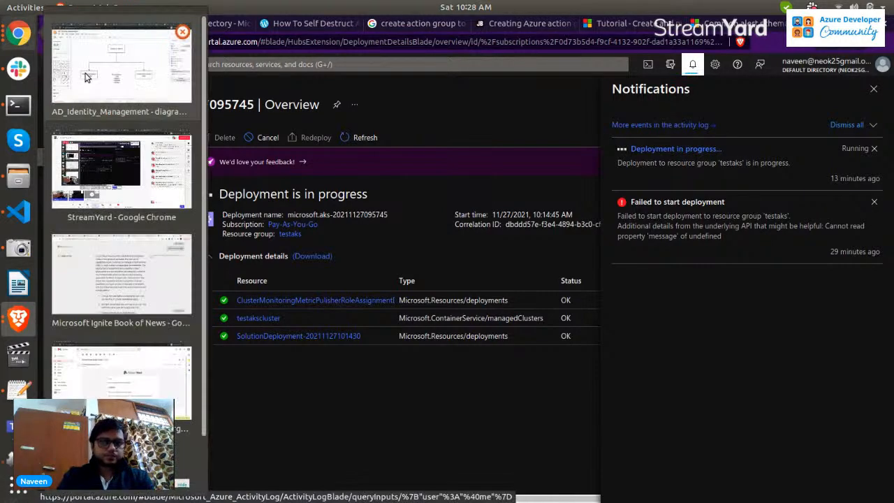
pyautogui.click(88, 79)
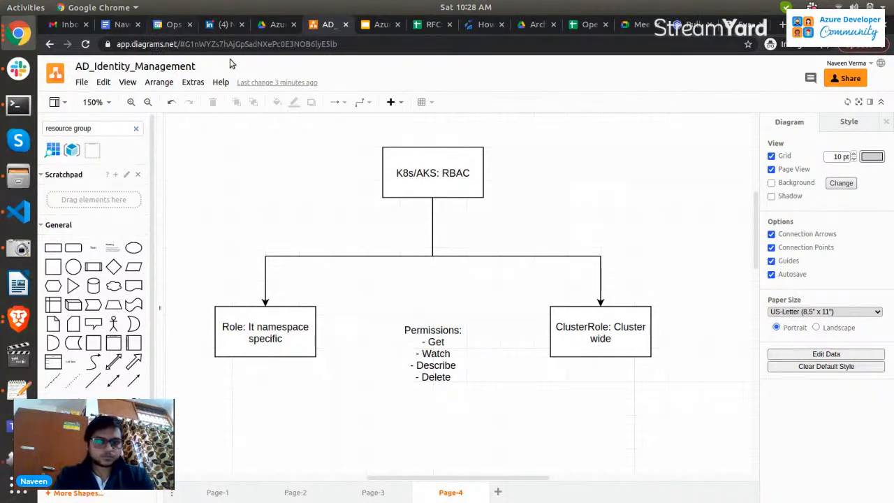
pyautogui.click(272, 29)
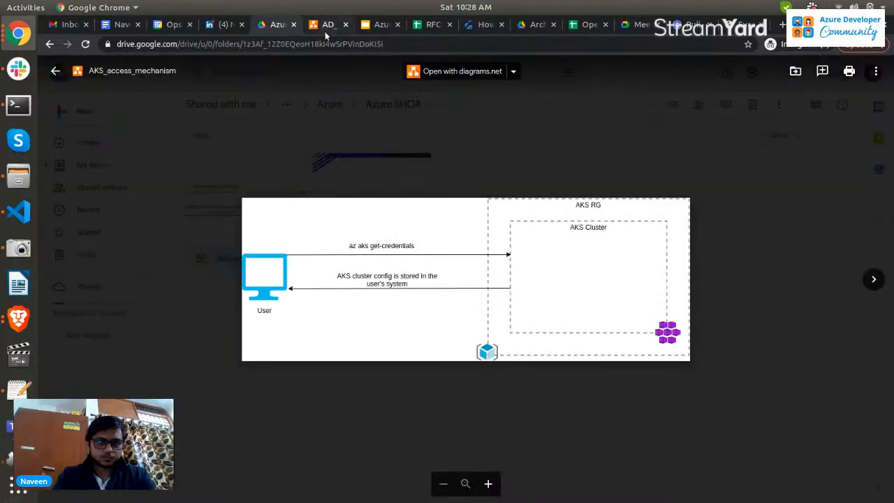
pyautogui.click(325, 28)
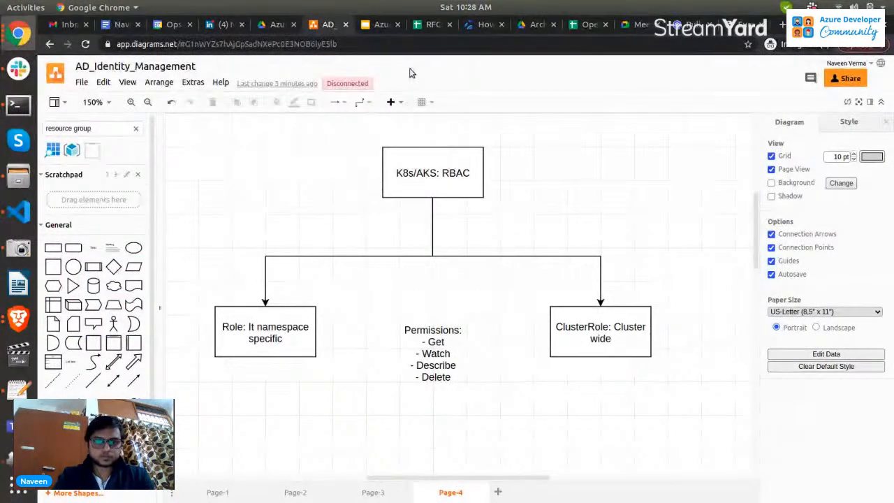
pyautogui.click(369, 27)
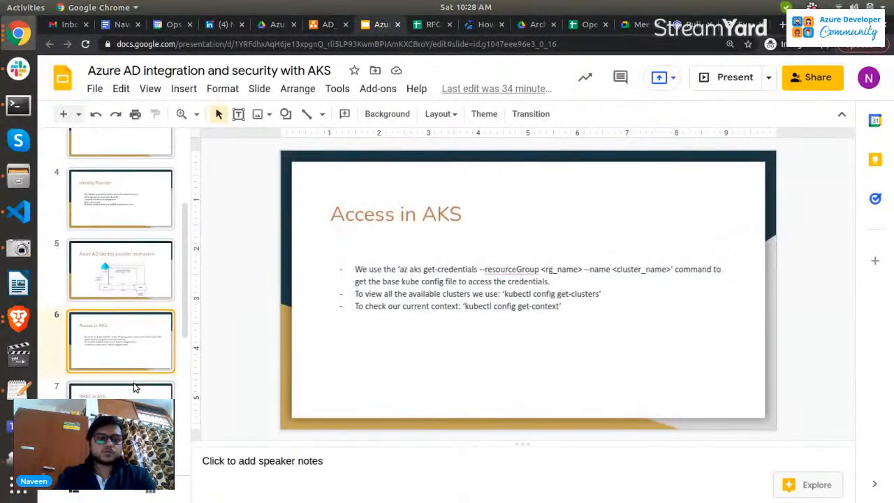
# Browse the presentation's slide thumbnails and select the Identity Provider slide.
pyautogui.scroll(2, 140, 286)
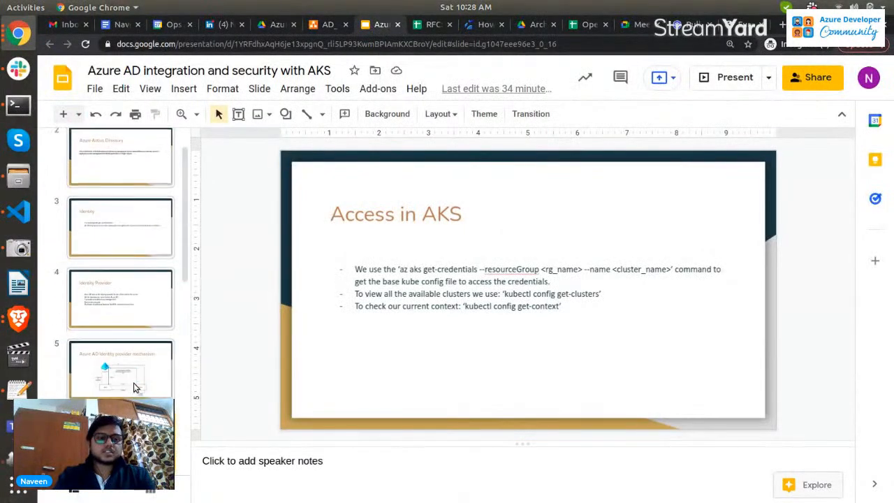
pyautogui.click(142, 279)
pyautogui.scroll(-5, 130, 318)
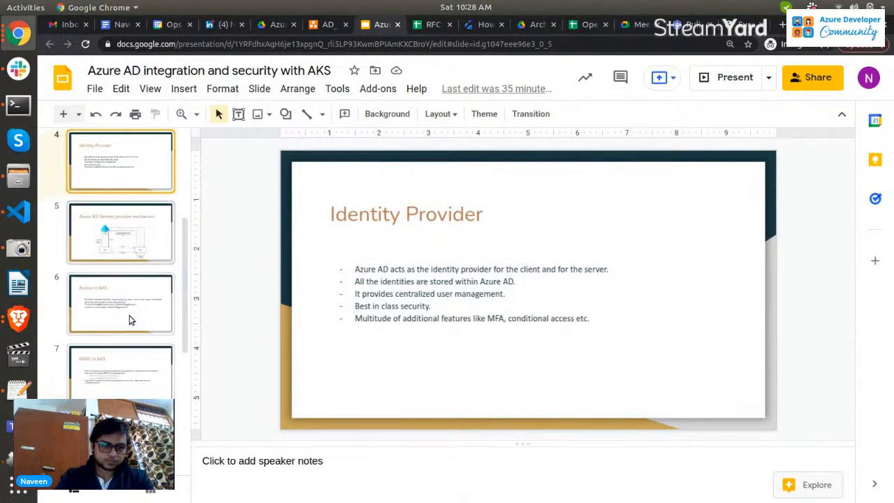
pyautogui.scroll(-4, 129, 320)
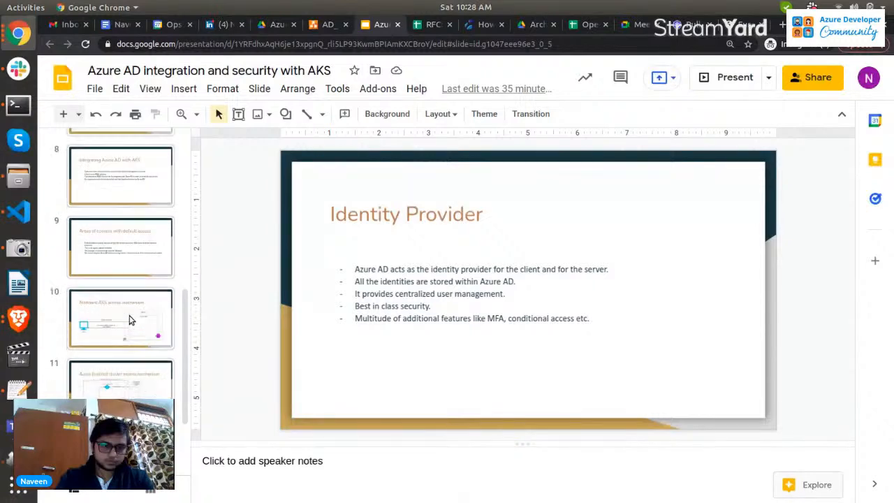
pyautogui.scroll(5, 130, 320)
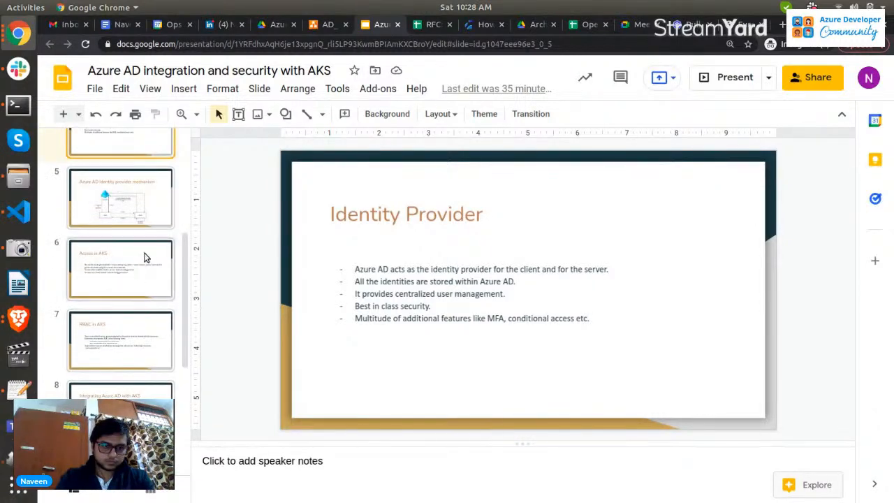
# Browse the presentation to the Azure AD Identity provider mechanism slide and then the RBAC in AKS slide.
pyautogui.click(140, 217)
pyautogui.scroll(-2, 137, 293)
pyautogui.click(137, 293)
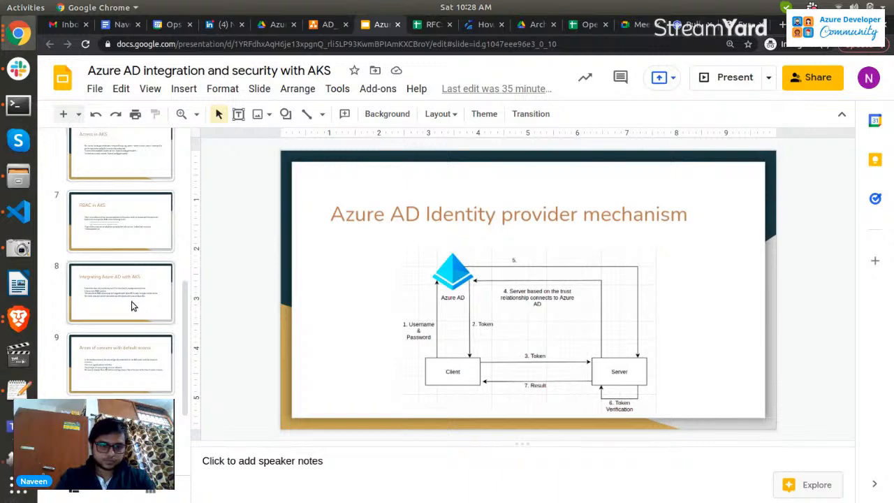
pyautogui.scroll(-1, 127, 365)
pyautogui.click(139, 184)
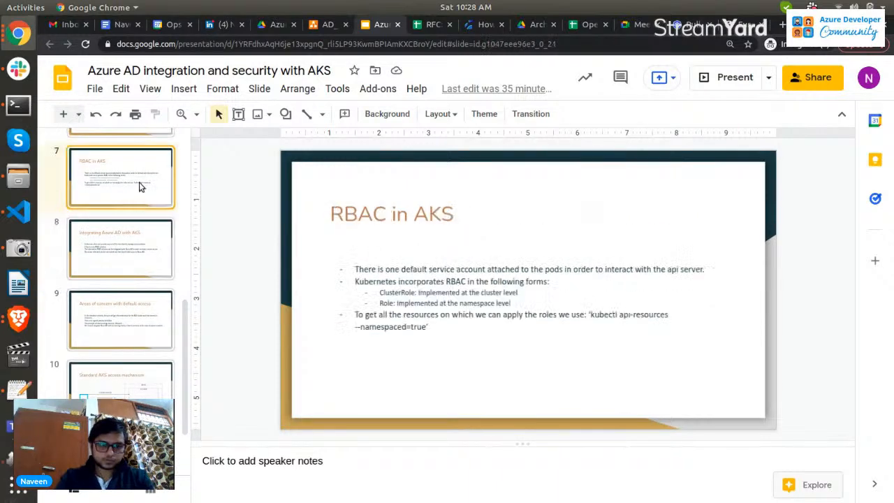
# Switch to the Azure portal and check the progress of the AKS deployment.
pyautogui.hotkey('alt', 'Tab')
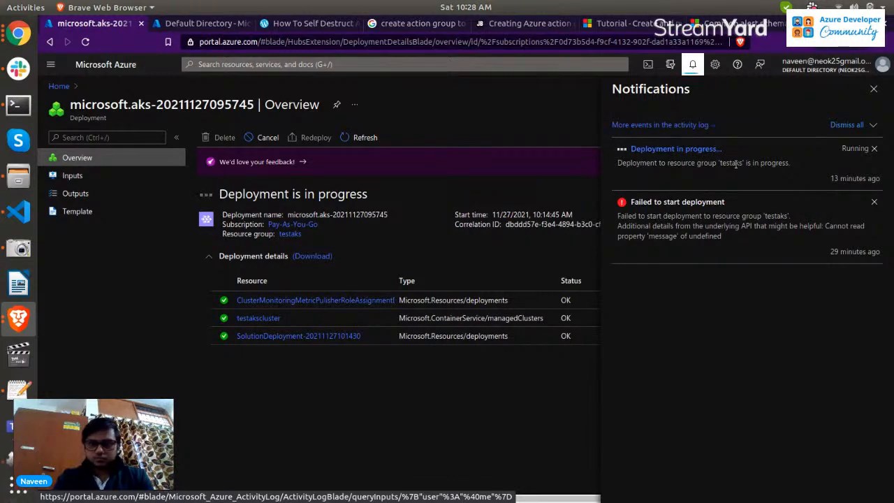
pyautogui.hotkey('alt', 'Tab')
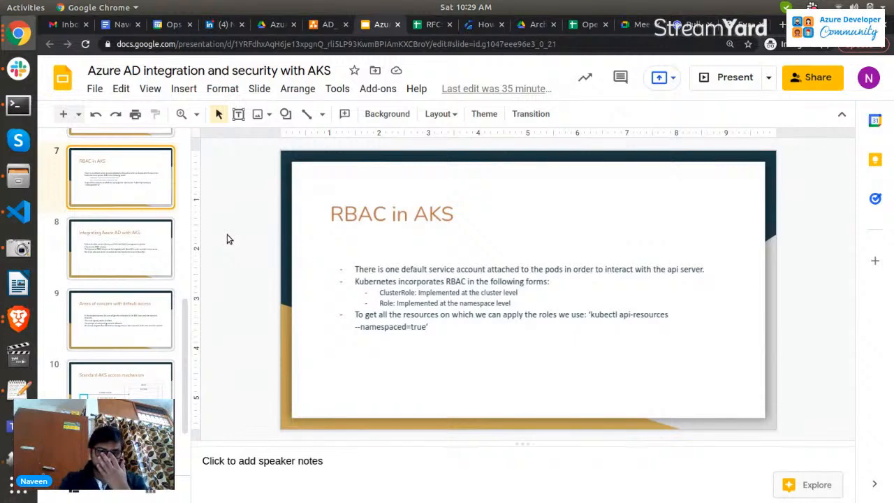
pyautogui.hotkey('alt', 'Tab')
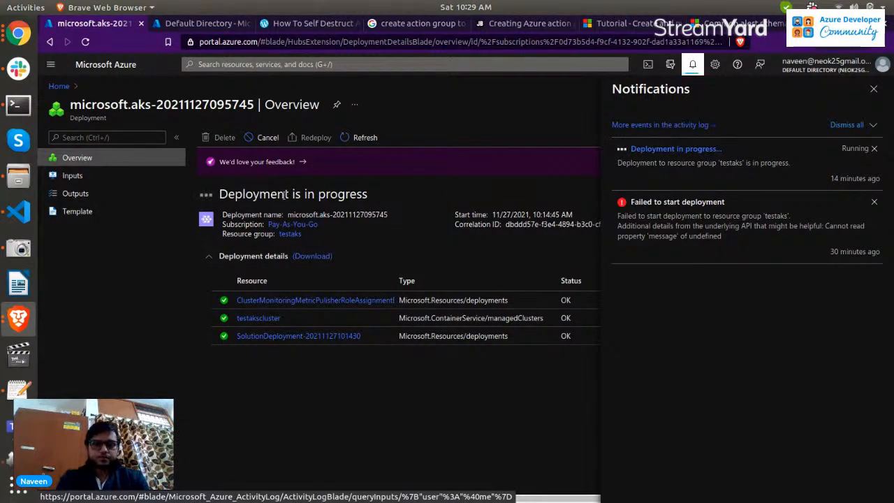
pyautogui.hotkey('alt', 'Tab')
pyautogui.hotkey('alt', 'Tab')
pyautogui.hotkey('alt', 'Tab')
pyautogui.hotkey('alt', 'Tab')
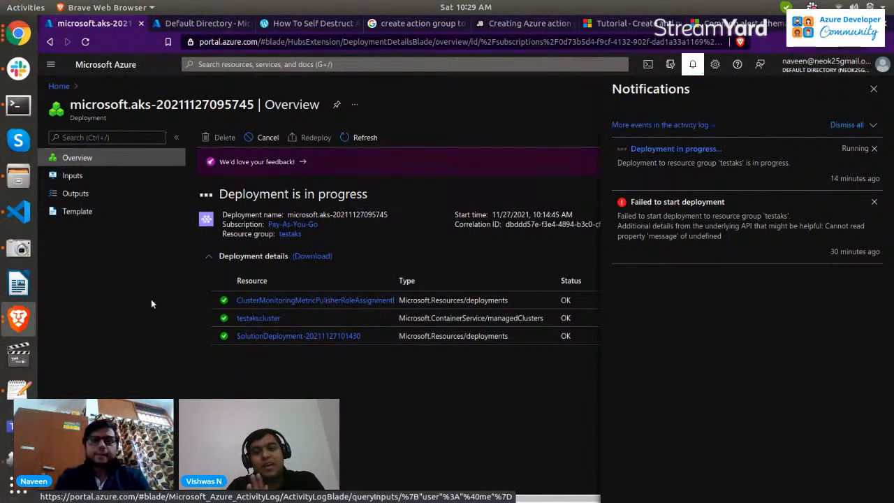
# Return to Chrome and open Page-3 of the AD_Identity_Management diagram.
pyautogui.click(17, 33)
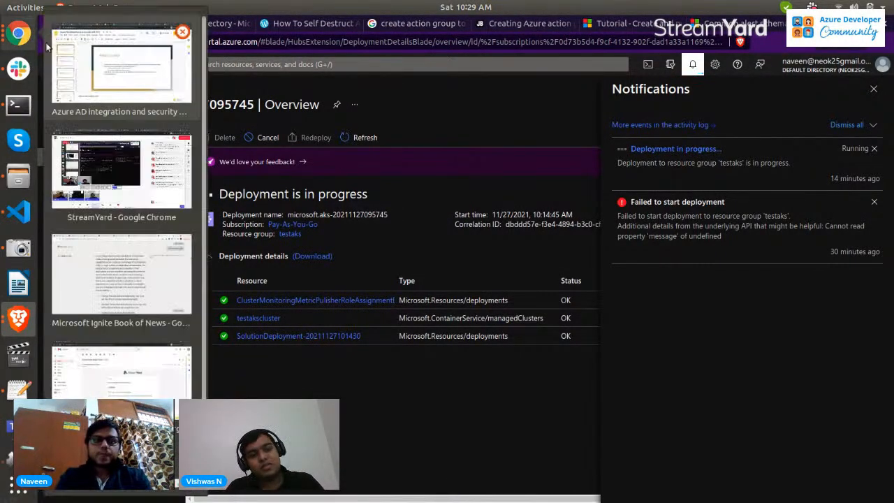
pyautogui.click(111, 82)
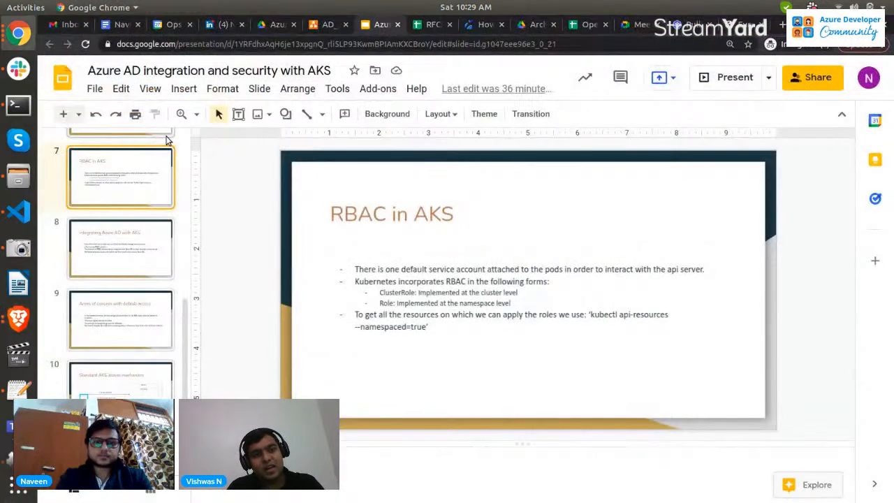
pyautogui.click(325, 26)
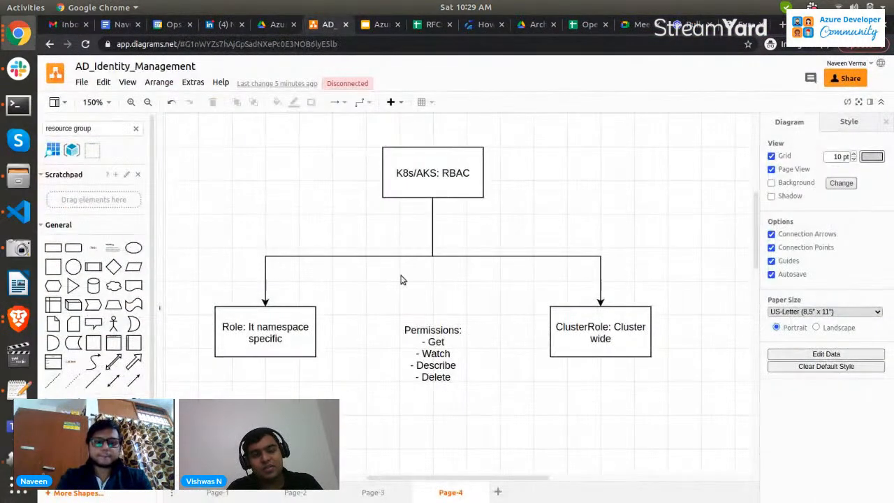
pyautogui.click(371, 492)
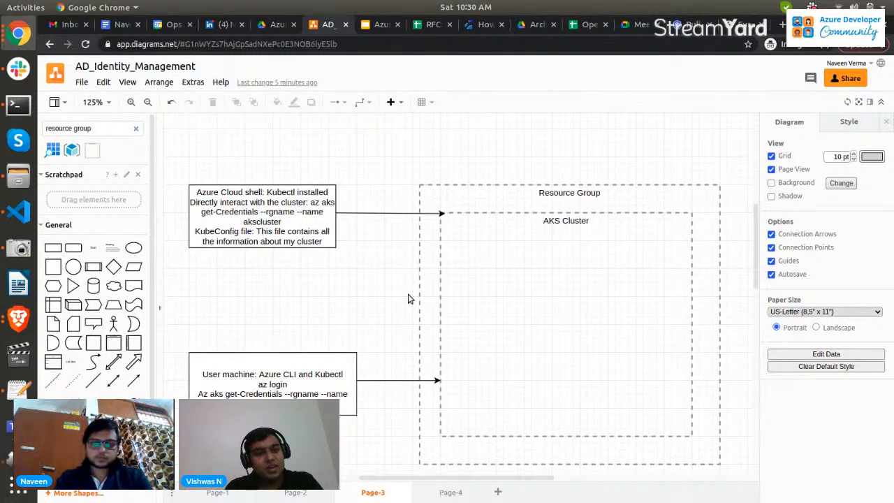